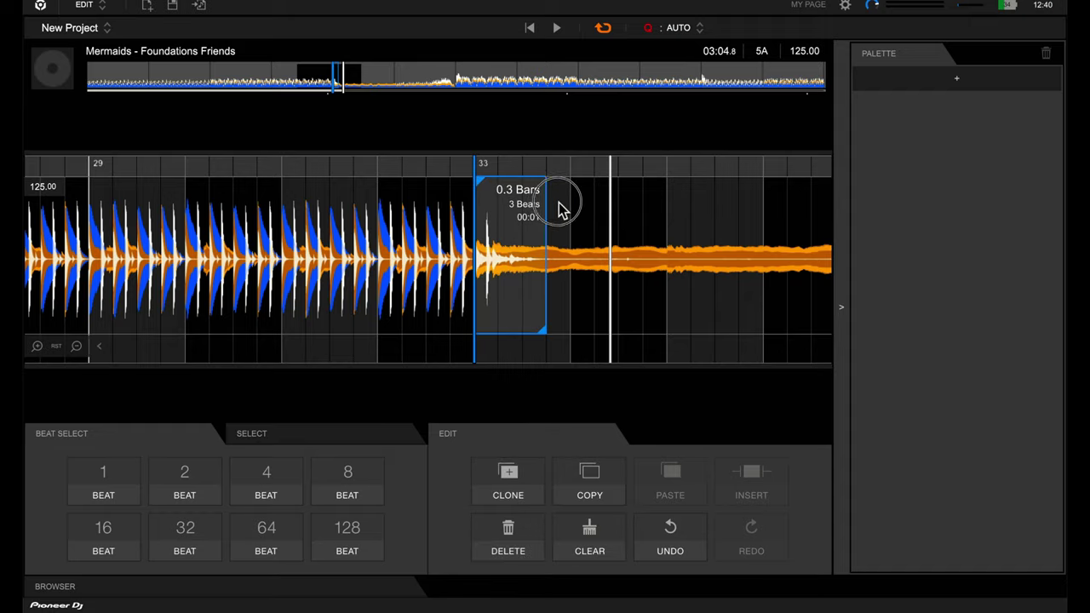
Add the one-bar selection to the palette and keep the WAV render sample rate at 44.1 kHz
drag(538, 217, 937, 196)
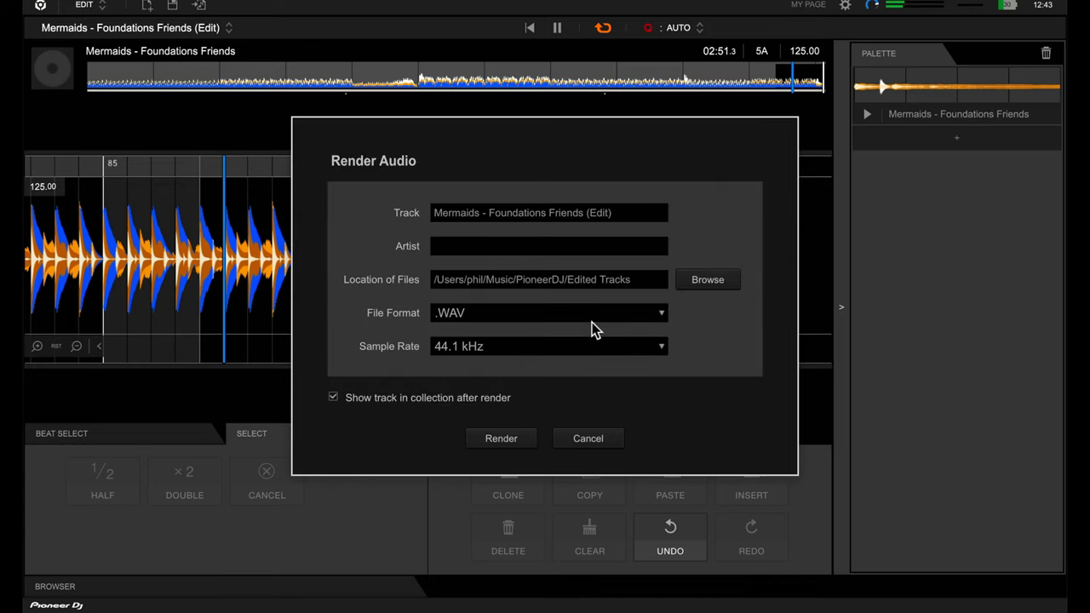
click(594, 347)
click(594, 351)
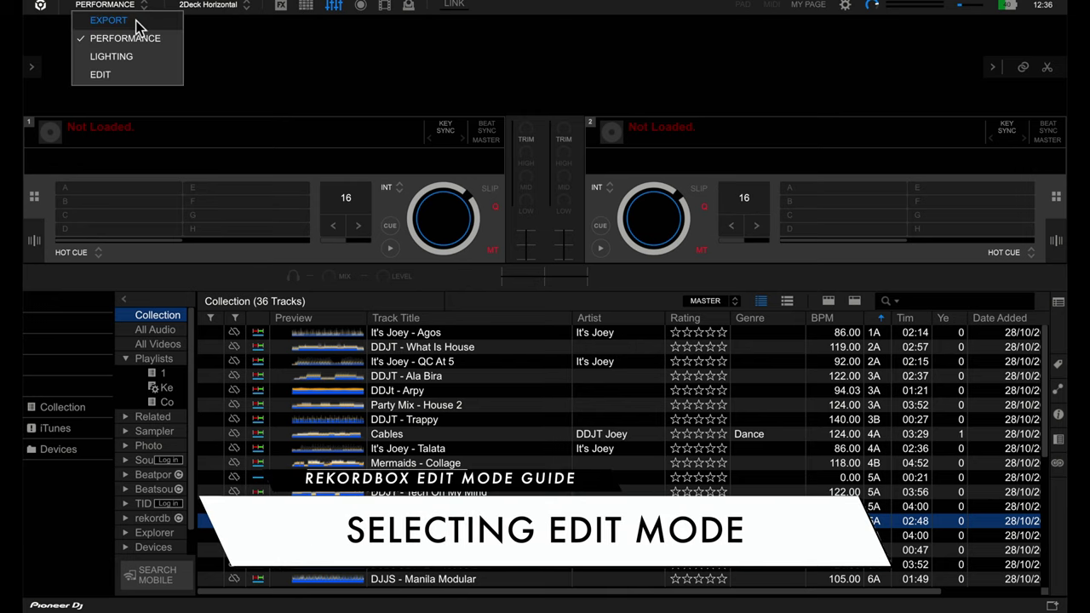
Switch to Export mode, load Mermaids - Foundations Friends into the player, then open the mode list
click(138, 26)
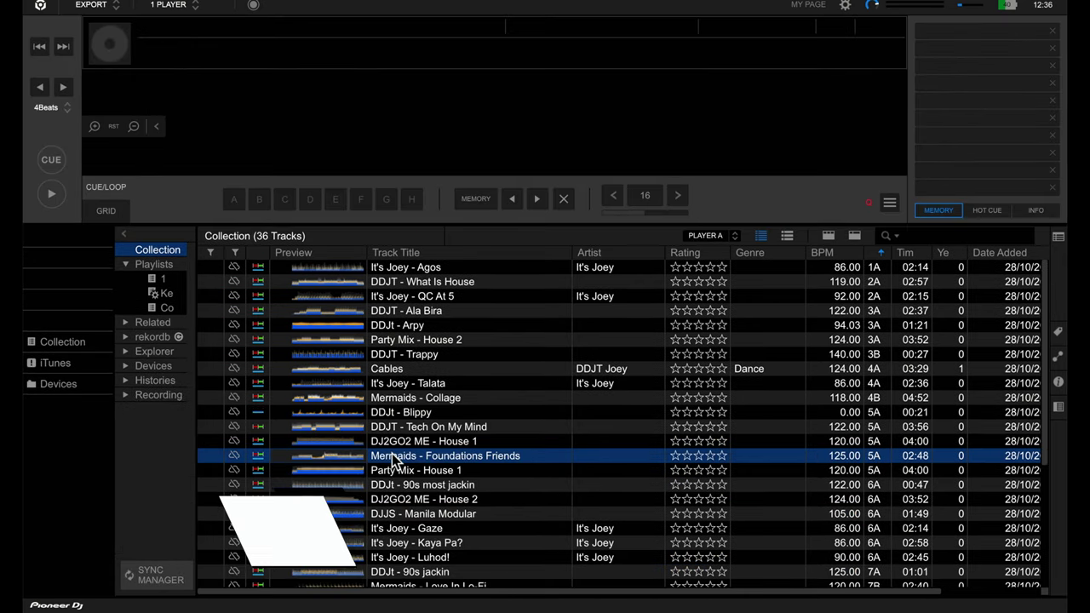
drag(394, 460, 457, 116)
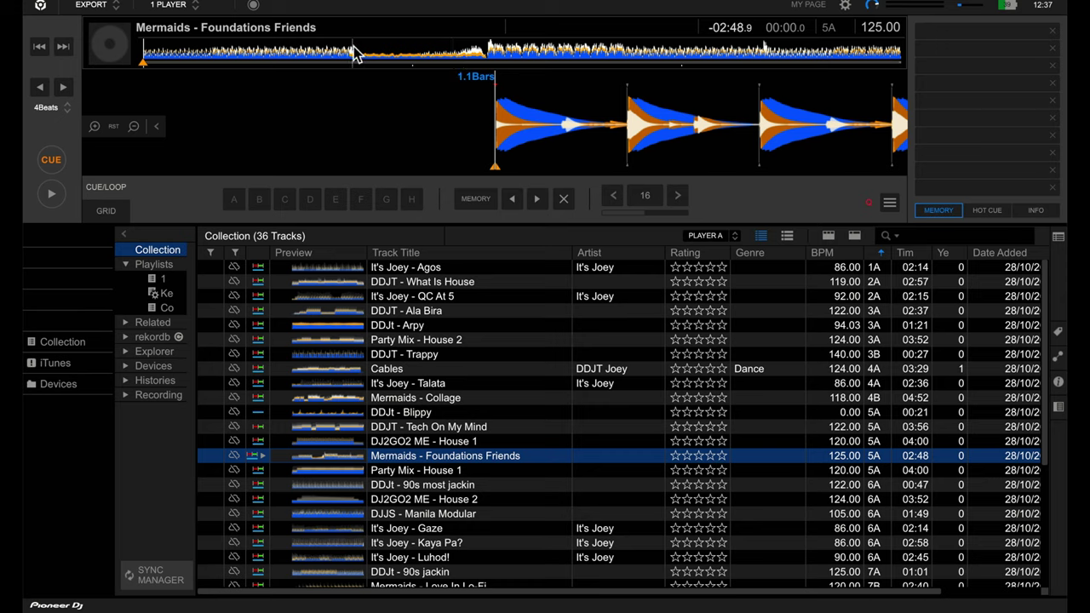
click(118, 7)
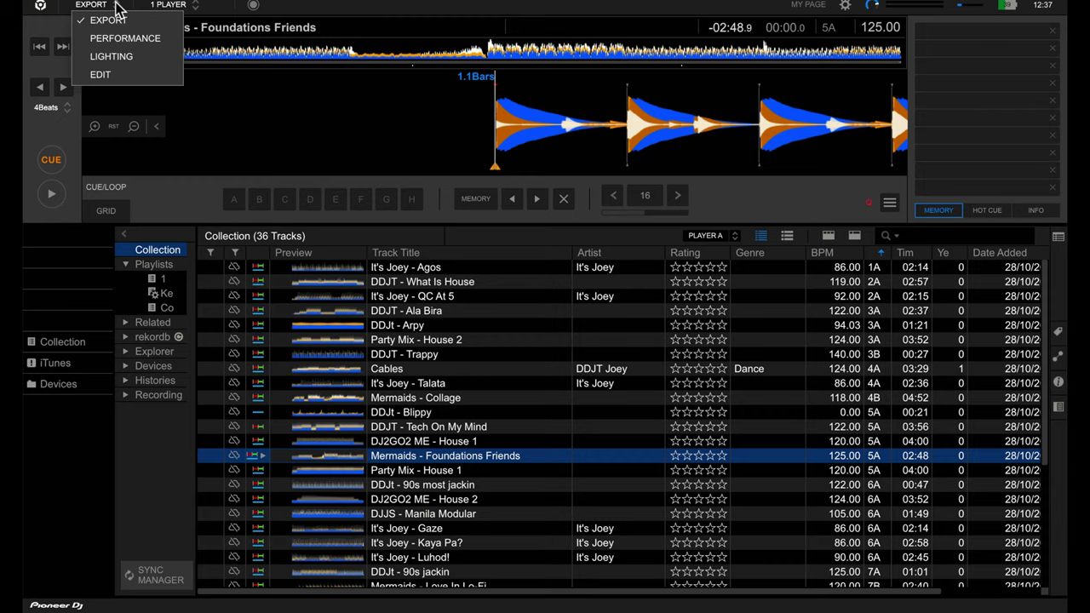
Switch to Edit mode, load the track into the edit deck and collapse the browser
click(110, 77)
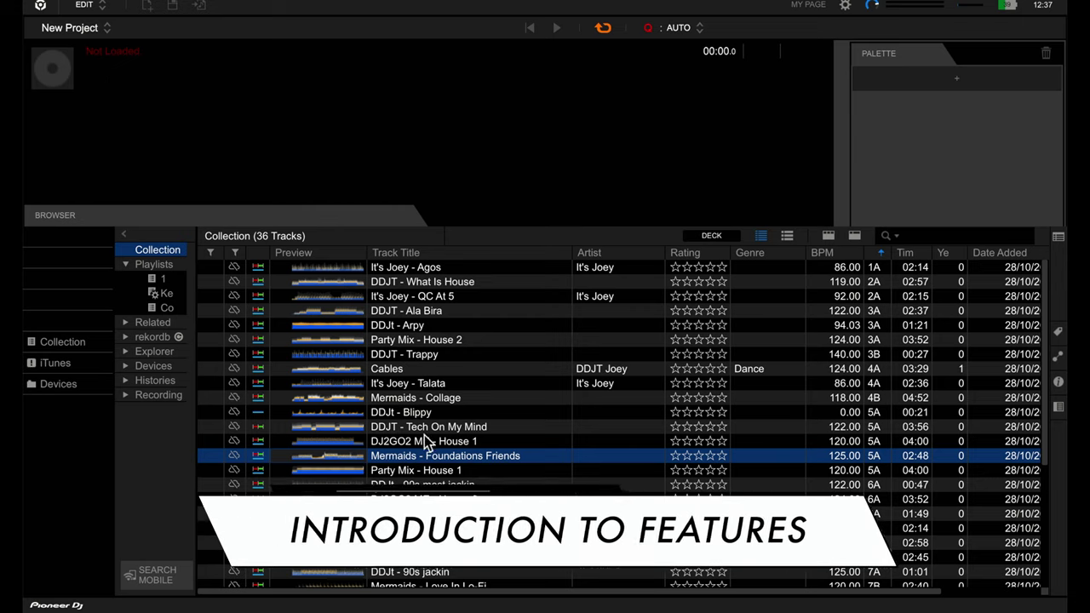
drag(434, 456, 418, 142)
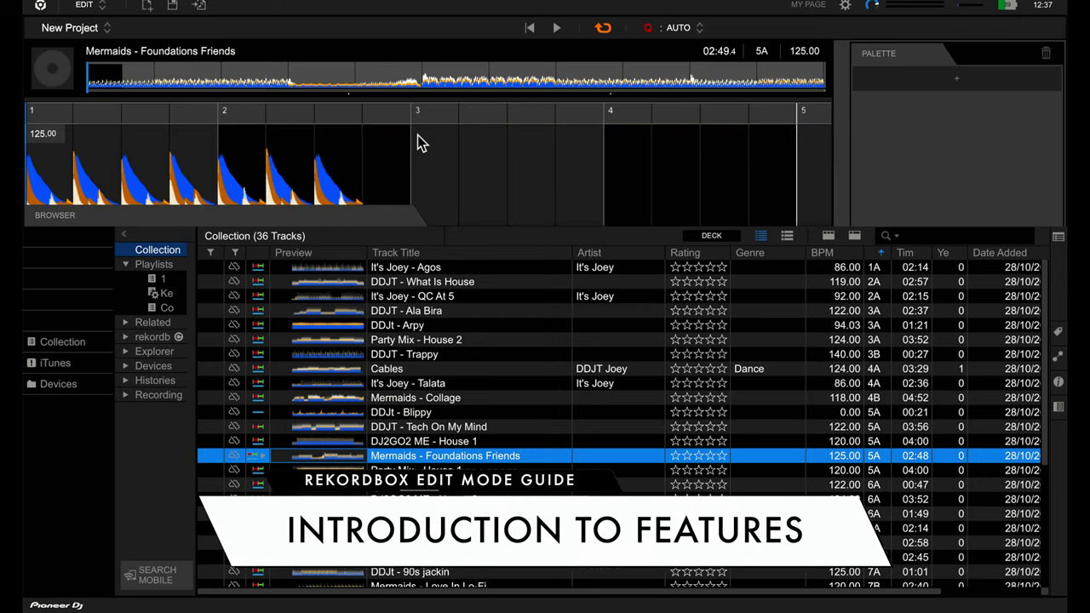
click(55, 217)
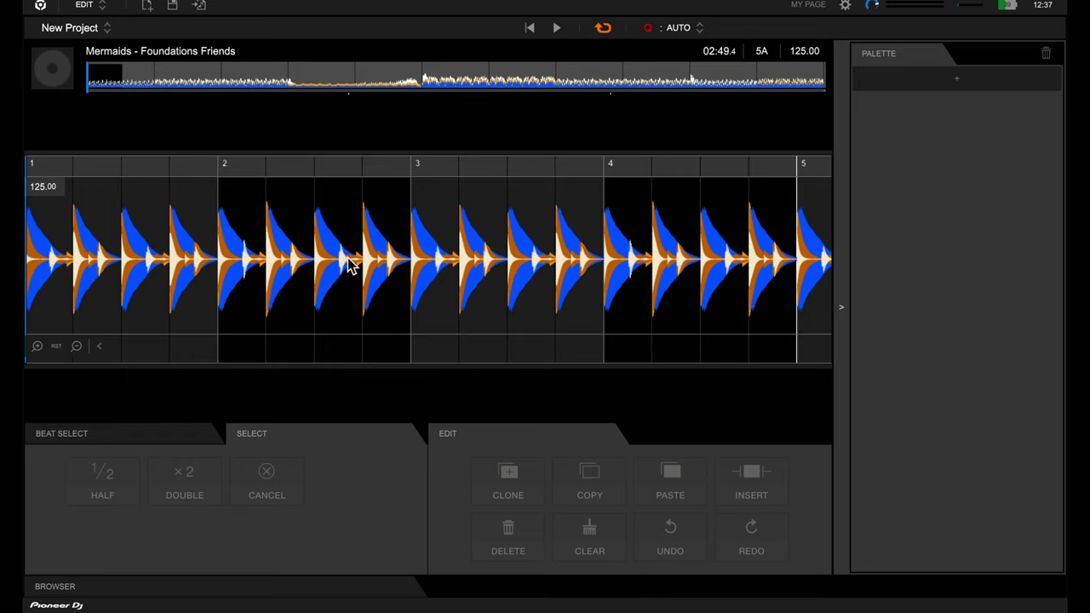
Zoom the waveform to show bars 1 to 9 and preview the intro
click(77, 347)
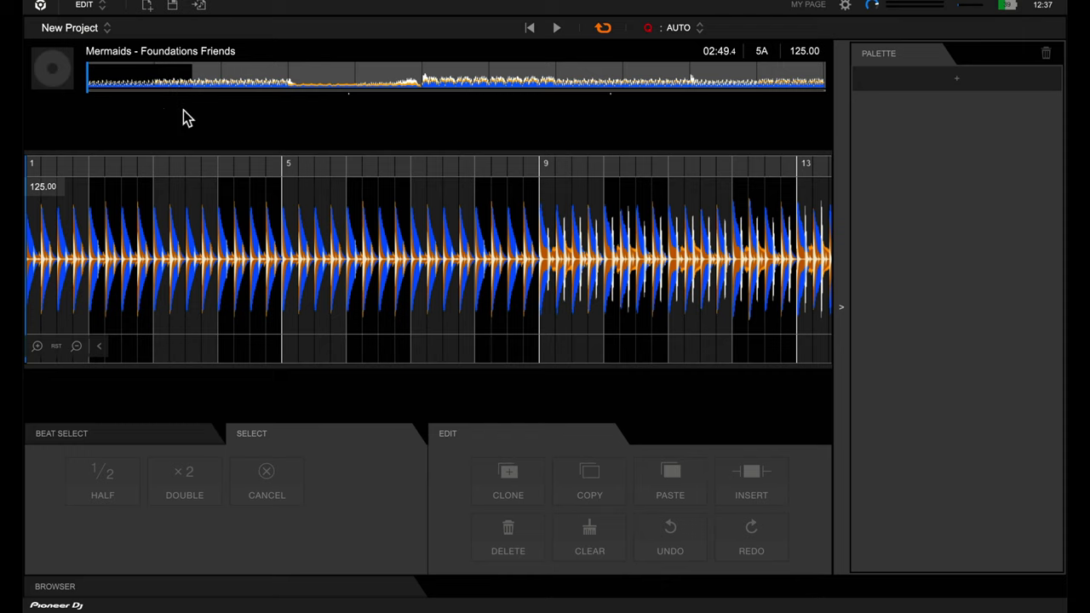
click(38, 347)
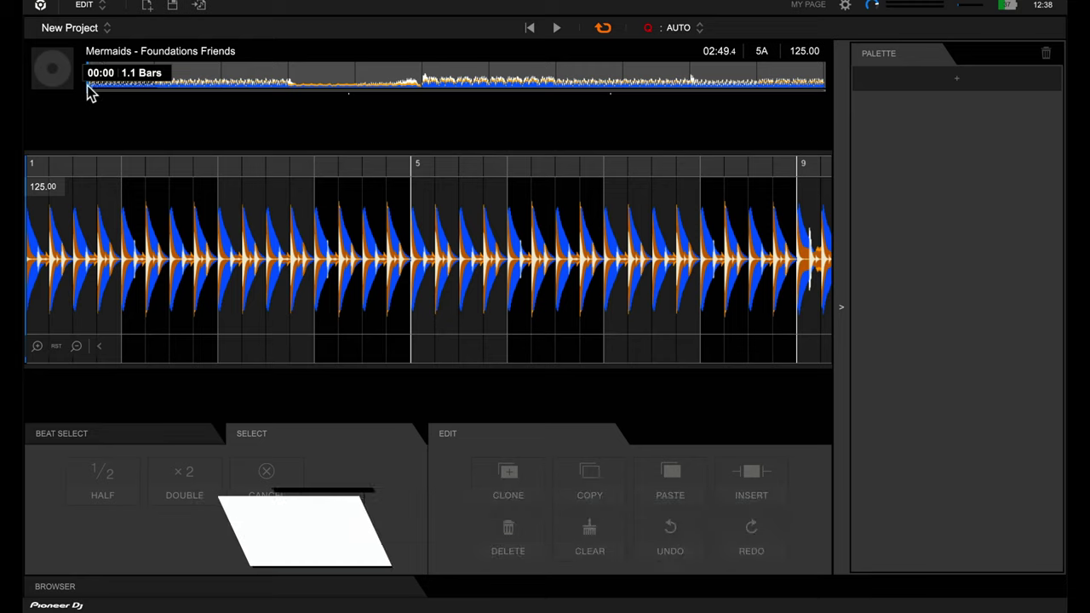
key(space)
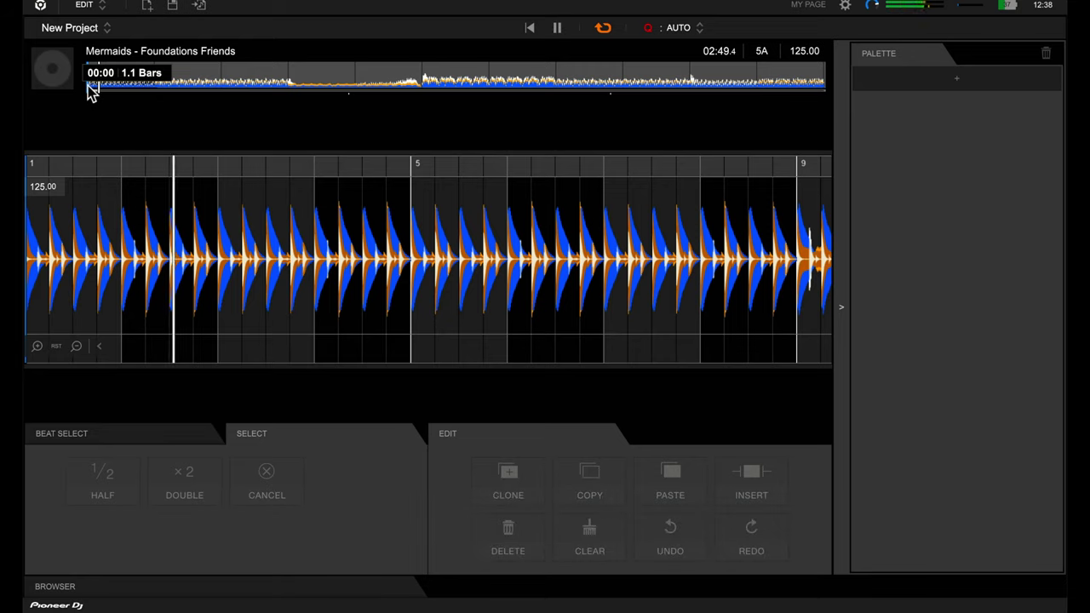
key(XF86AudioRaiseVolume)
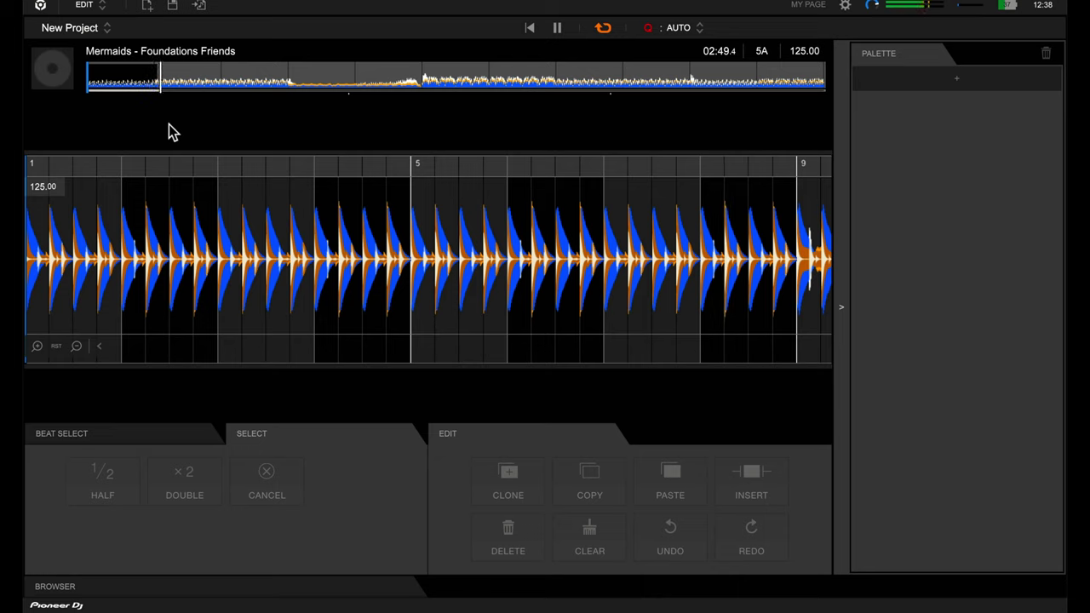
key(space)
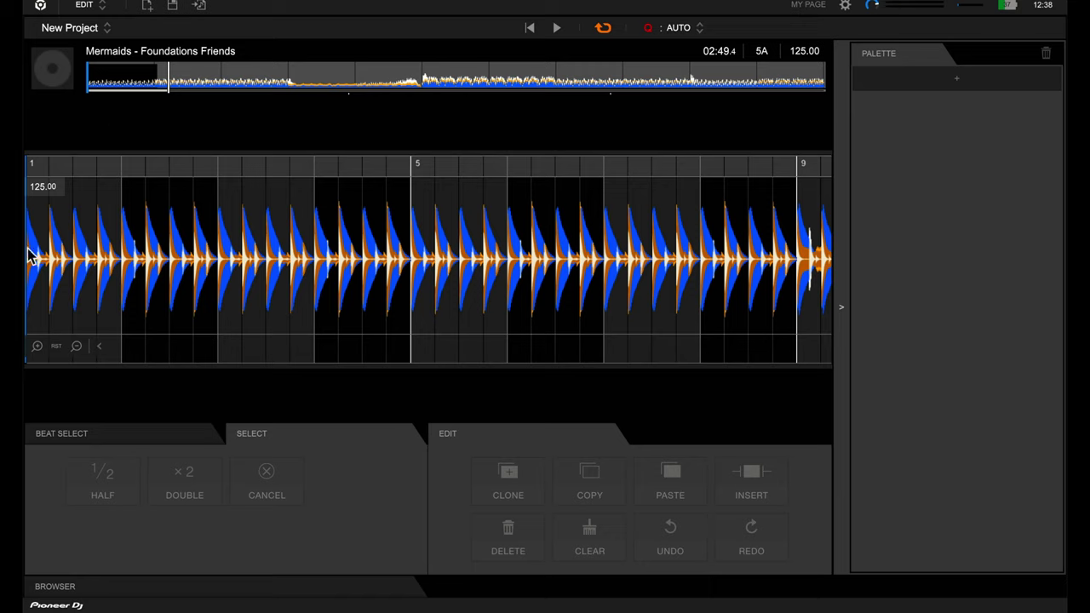
Clone the first 32 beats to double the intro, then play it from the start
click(108, 439)
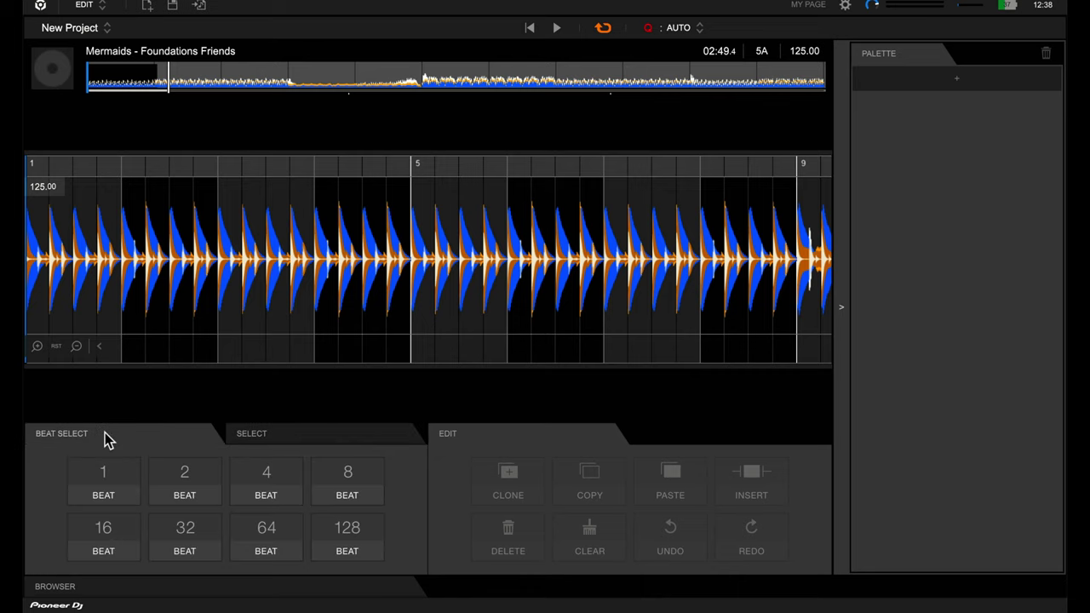
click(181, 531)
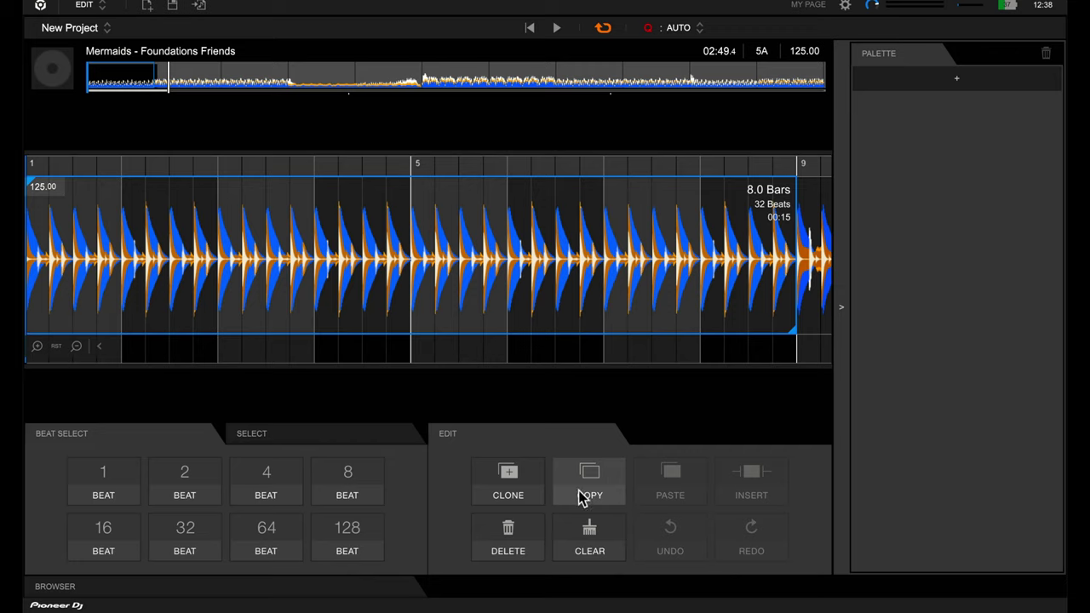
click(517, 494)
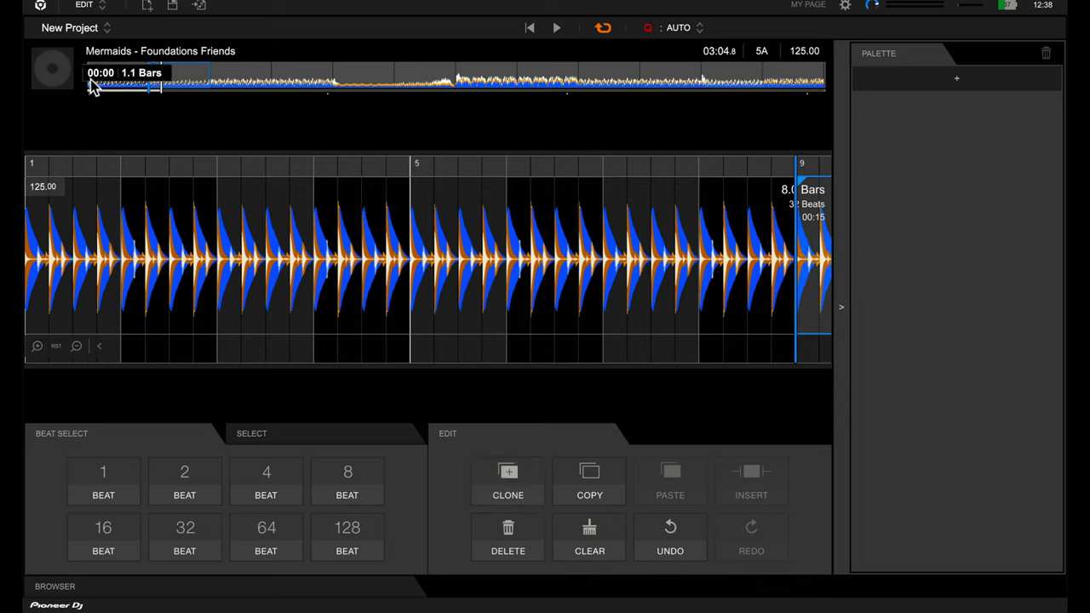
click(29, 219)
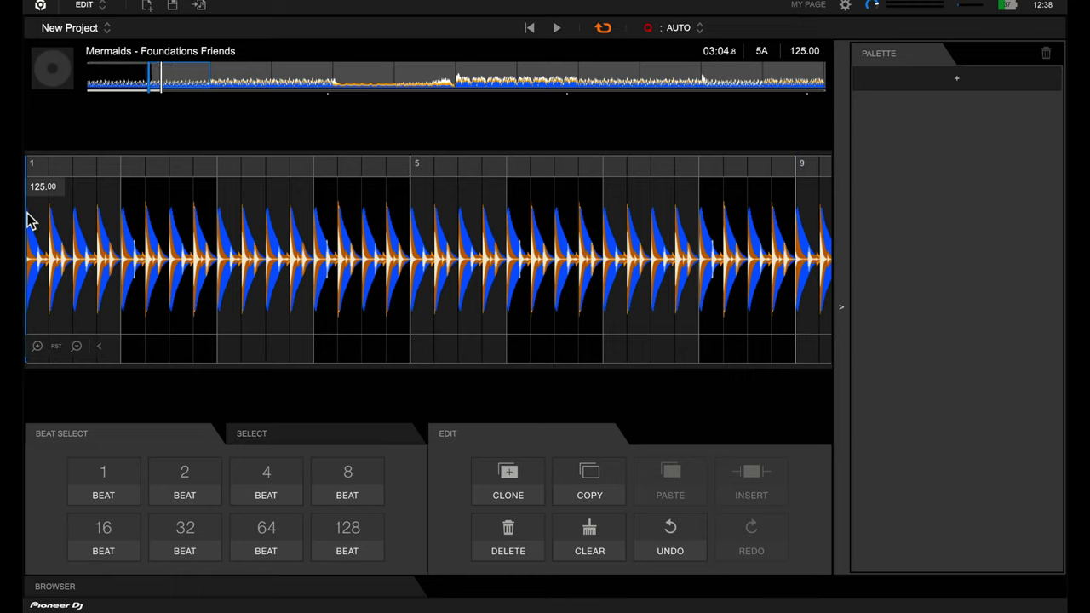
key(space)
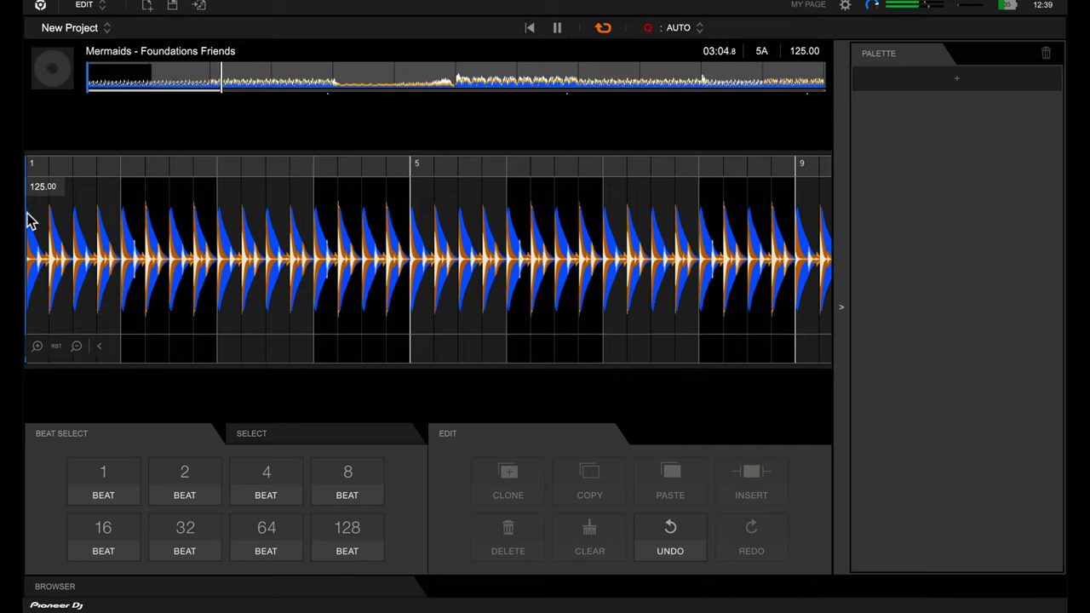
Stop playback, then play from bar 29 into the breakdown
key(space)
click(323, 88)
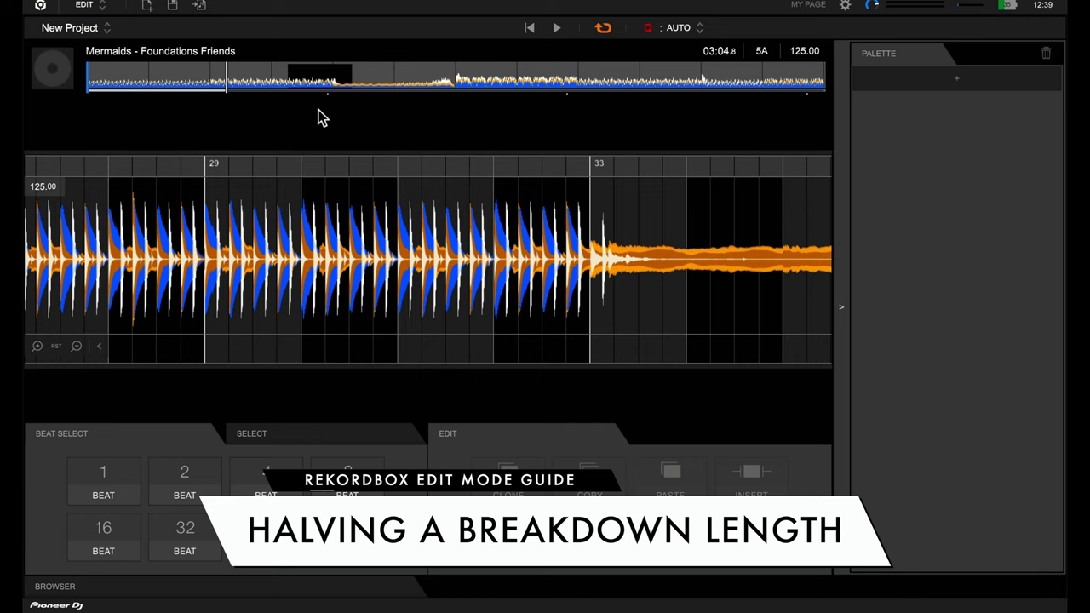
click(313, 86)
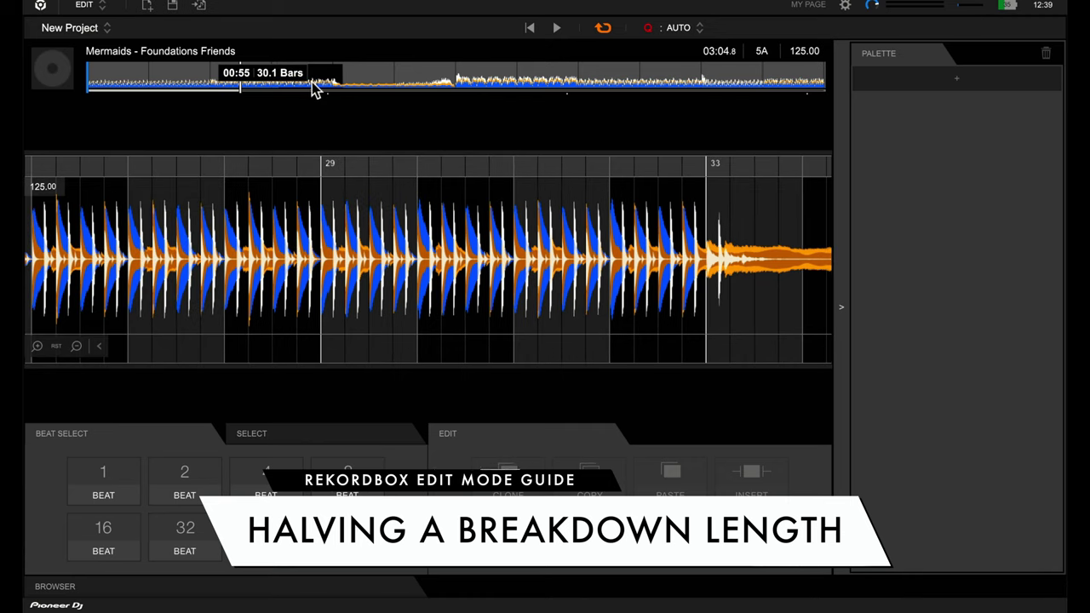
click(331, 254)
key(space)
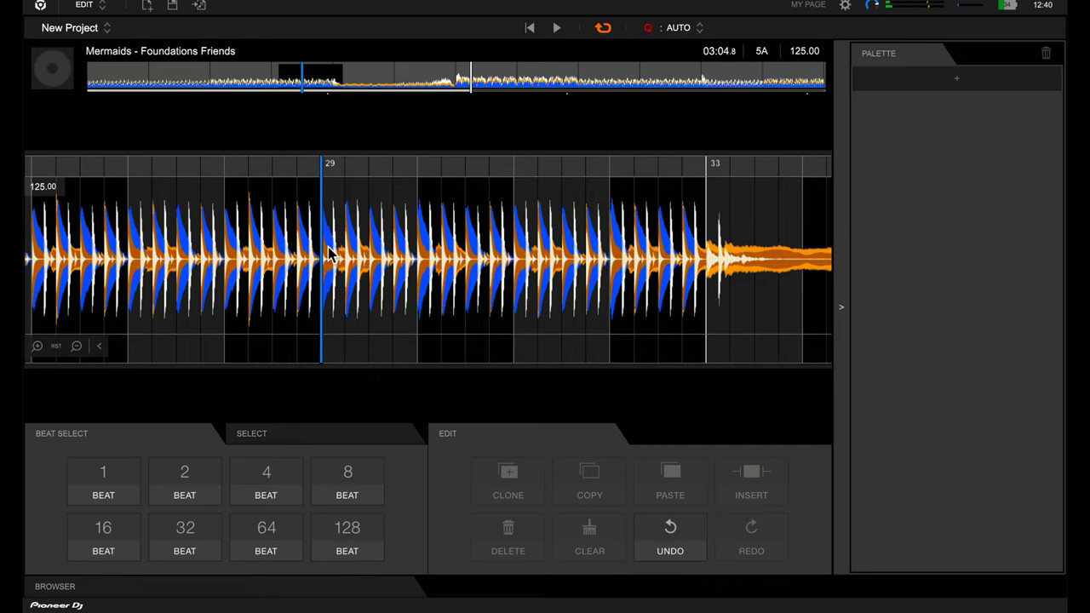
Drag the first bar of the breakdown at bar 33 into the palette and preview the clip
click(333, 83)
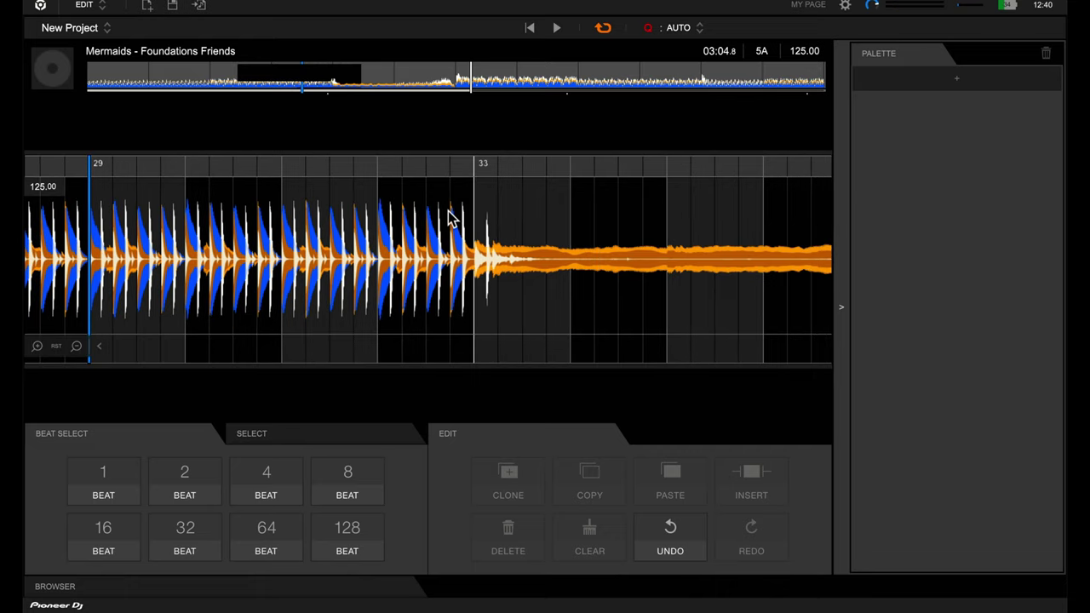
click(477, 237)
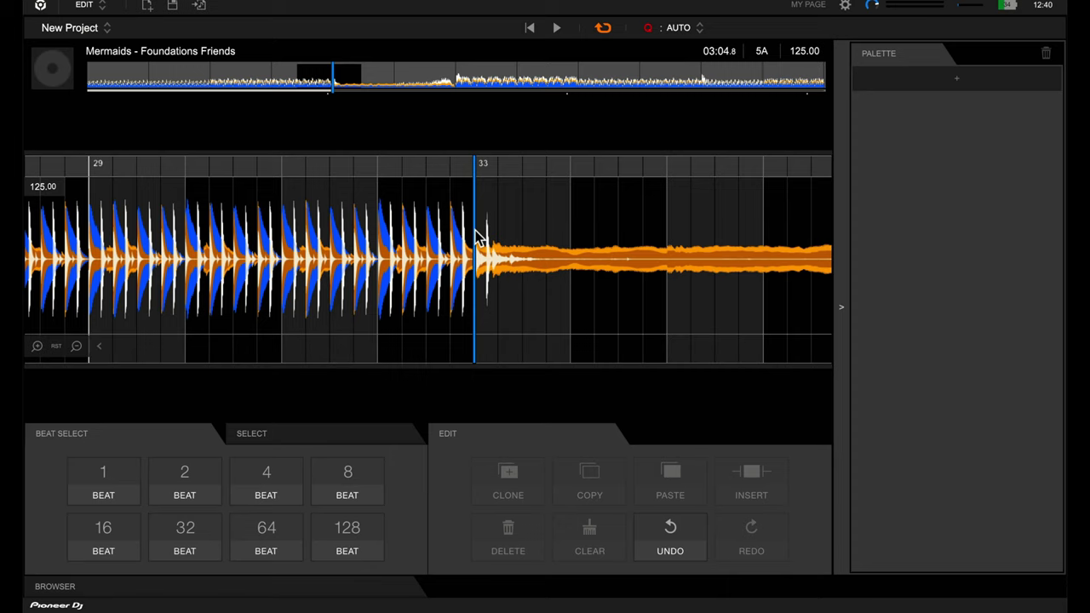
click(557, 28)
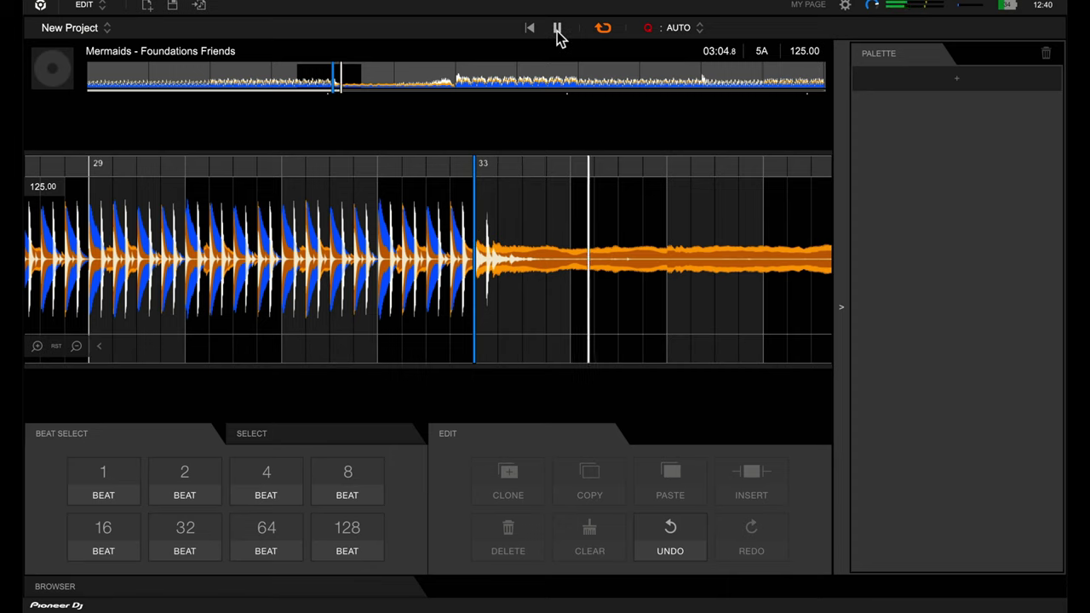
click(556, 29)
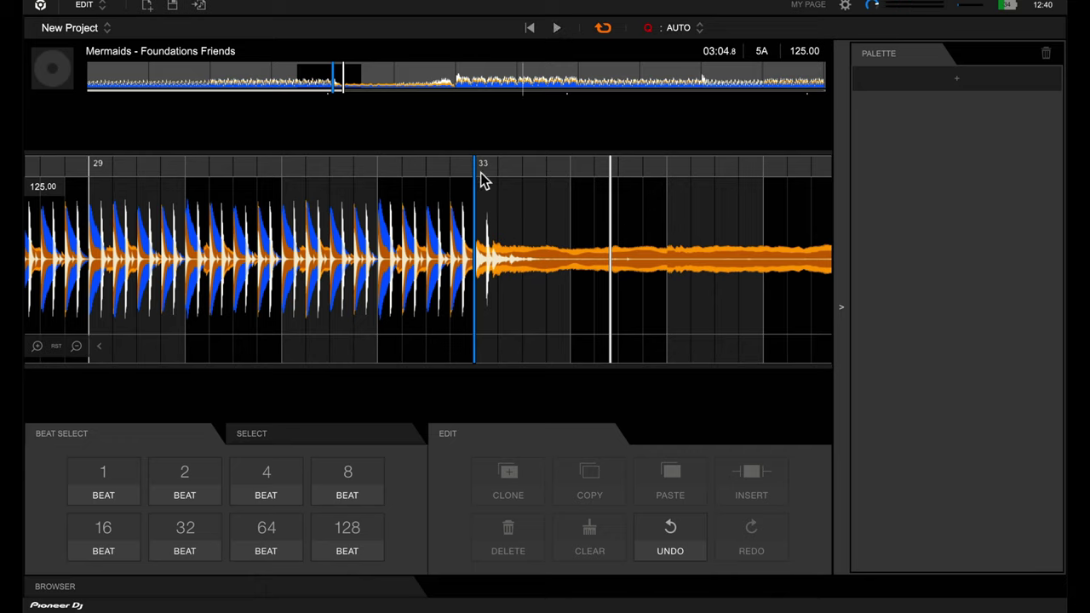
mouse_move(480, 197)
mouse_down()
mouse_move(555, 207)
mouse_move(934, 196)
mouse_up()
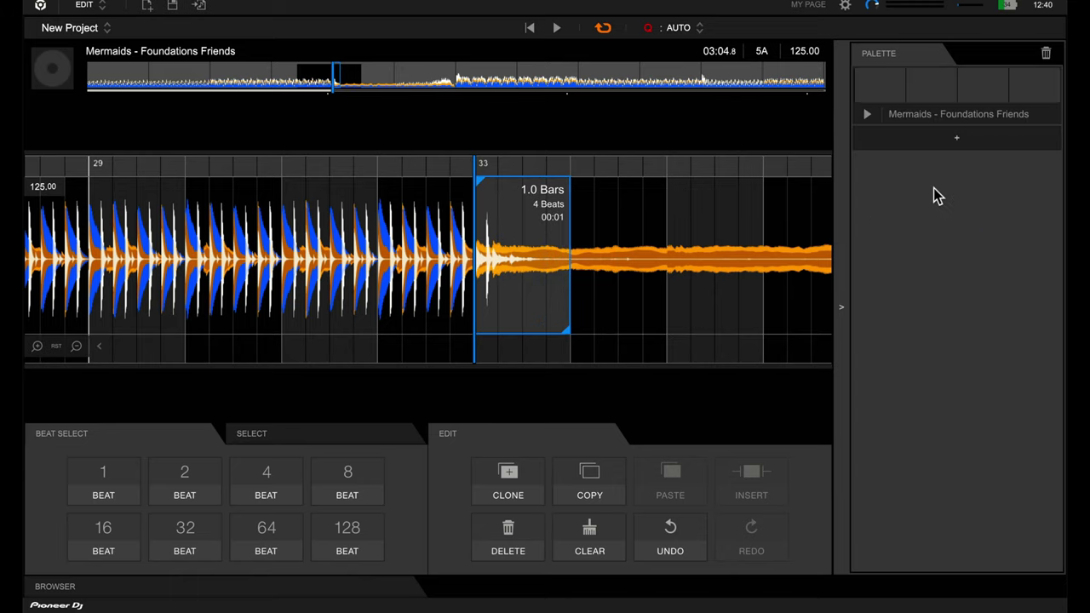
click(867, 114)
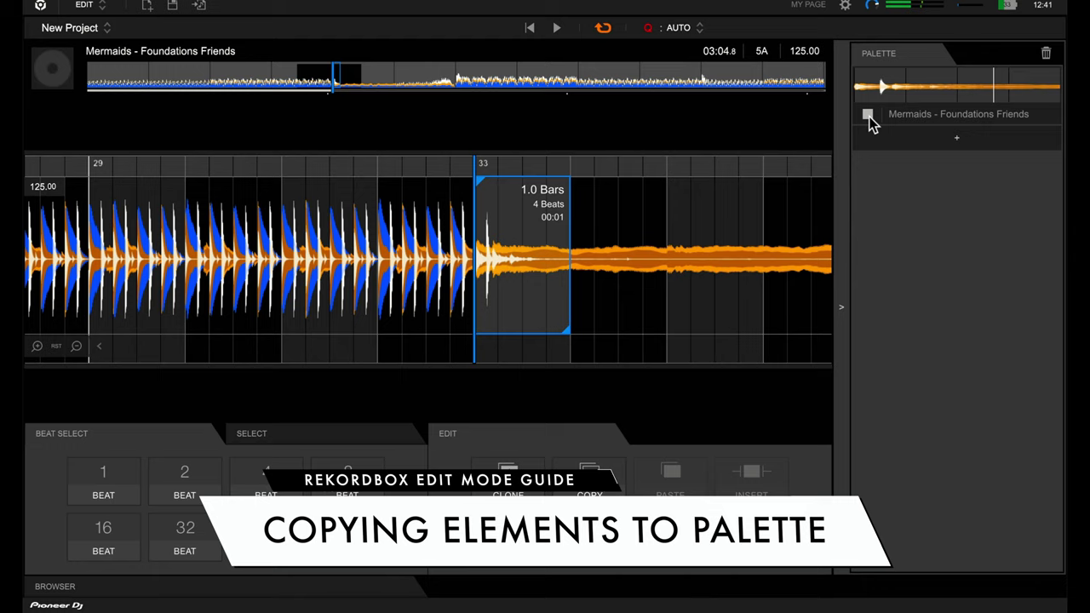
click(868, 114)
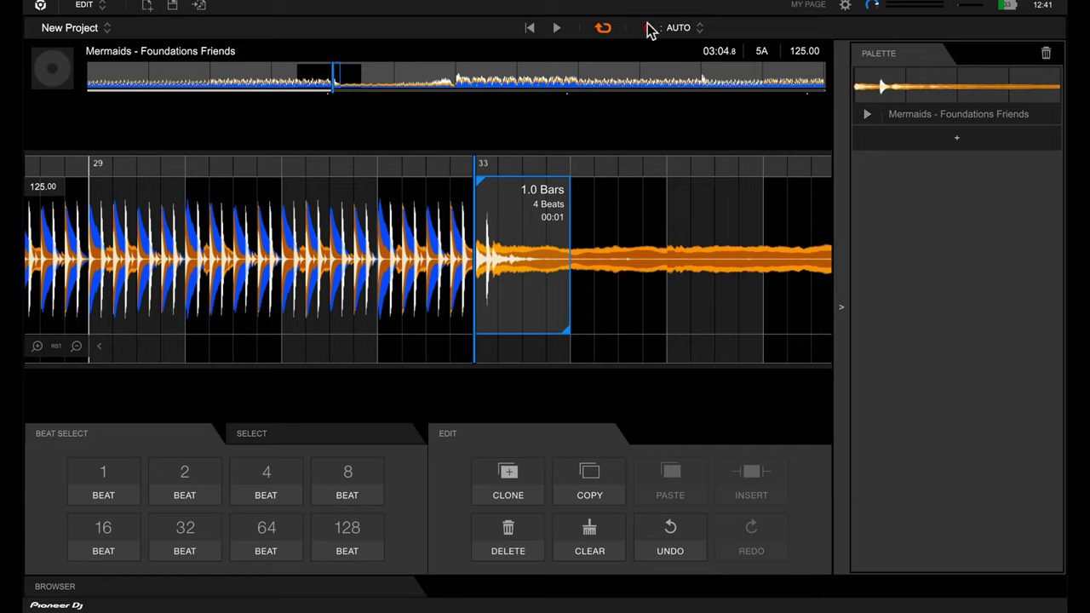
Delete the 32-beat breakdown from bar 33 and set the playhead around bar 30
click(483, 218)
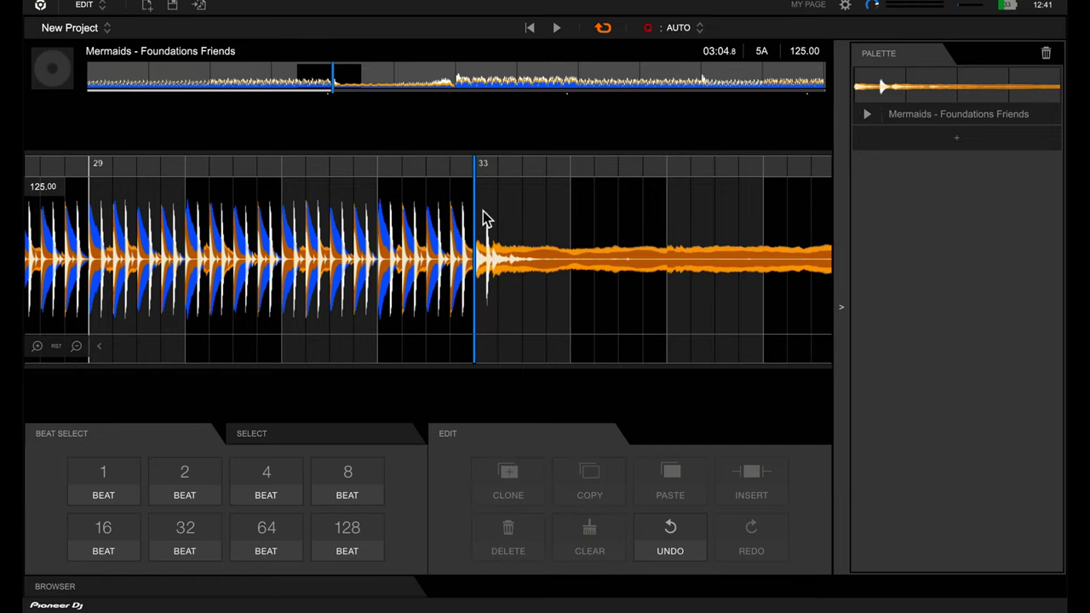
click(189, 532)
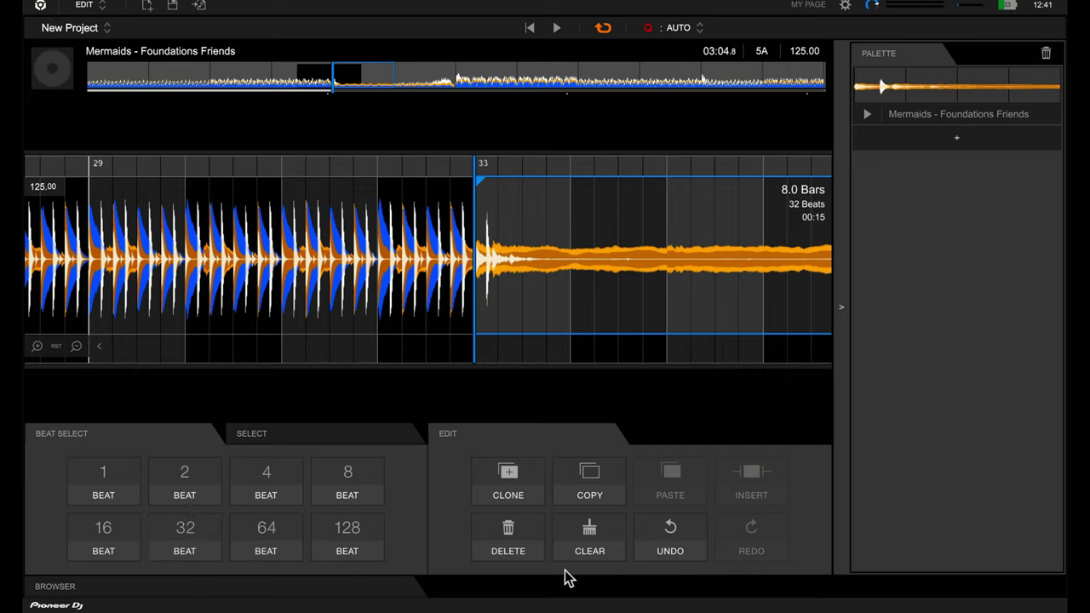
click(509, 532)
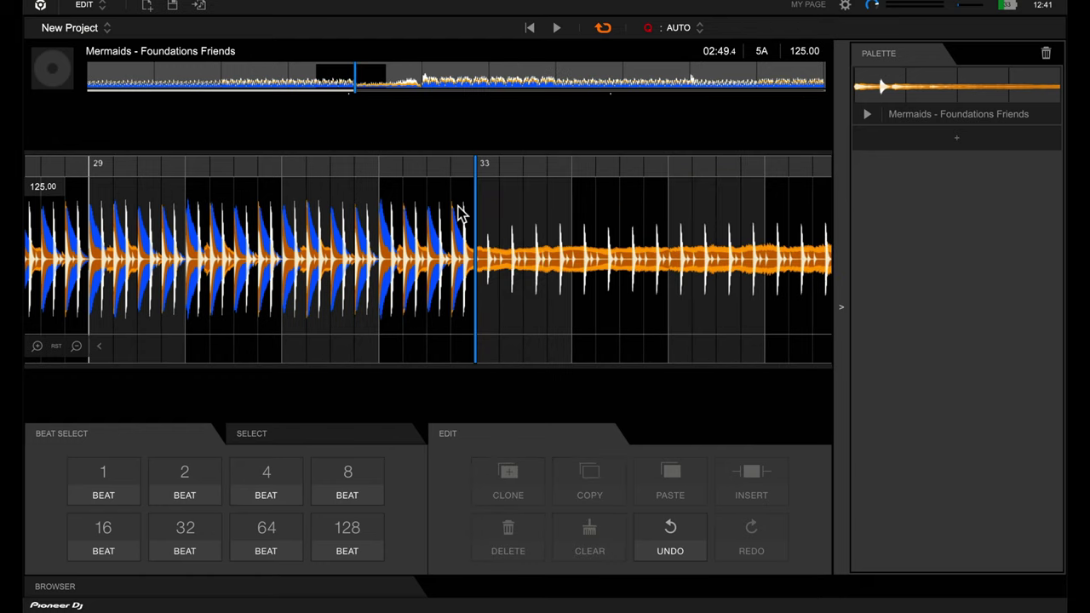
click(405, 265)
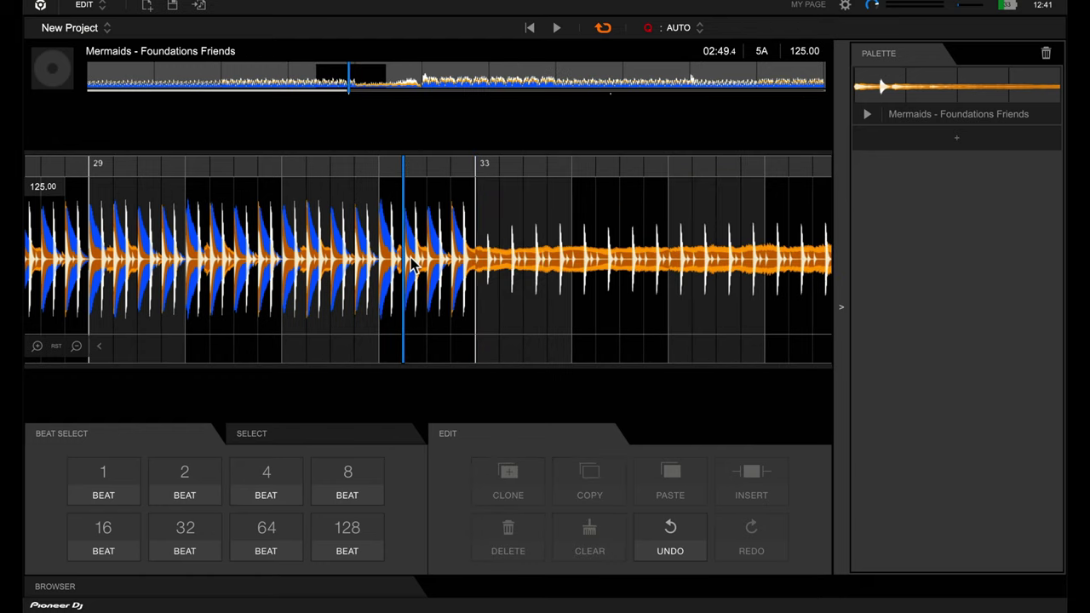
click(277, 262)
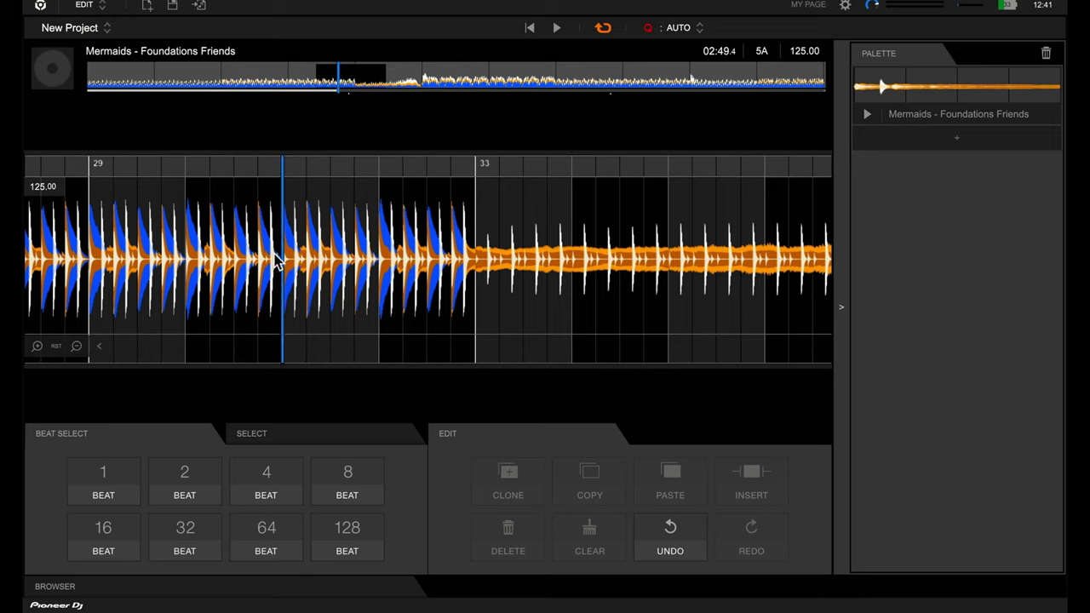
Play through the edited join at bar 33
key(space)
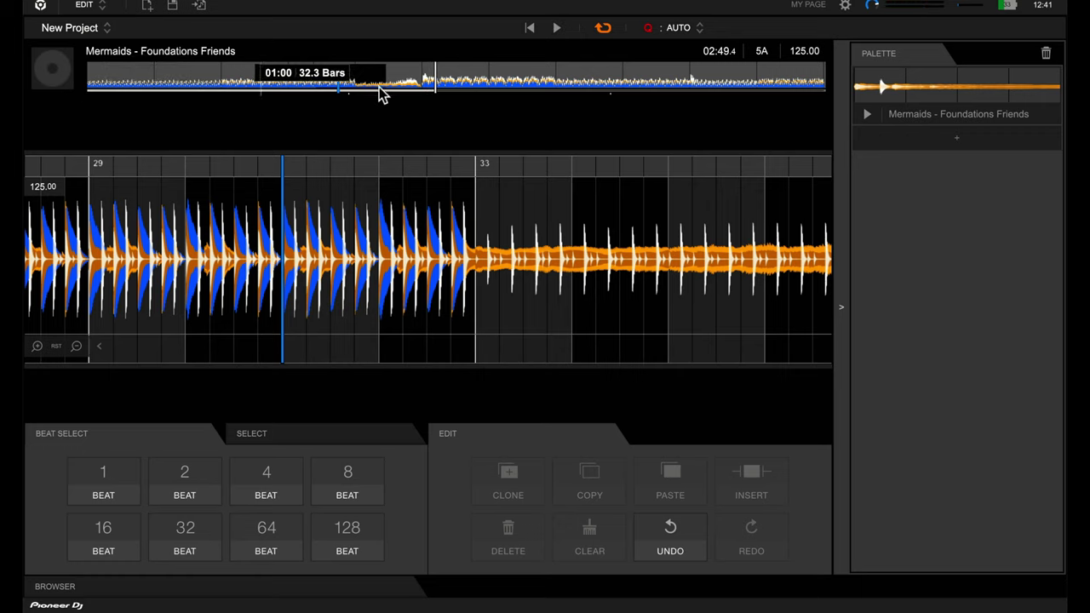
Jump to the end of the track and play its closing bars from near bar 86
click(823, 83)
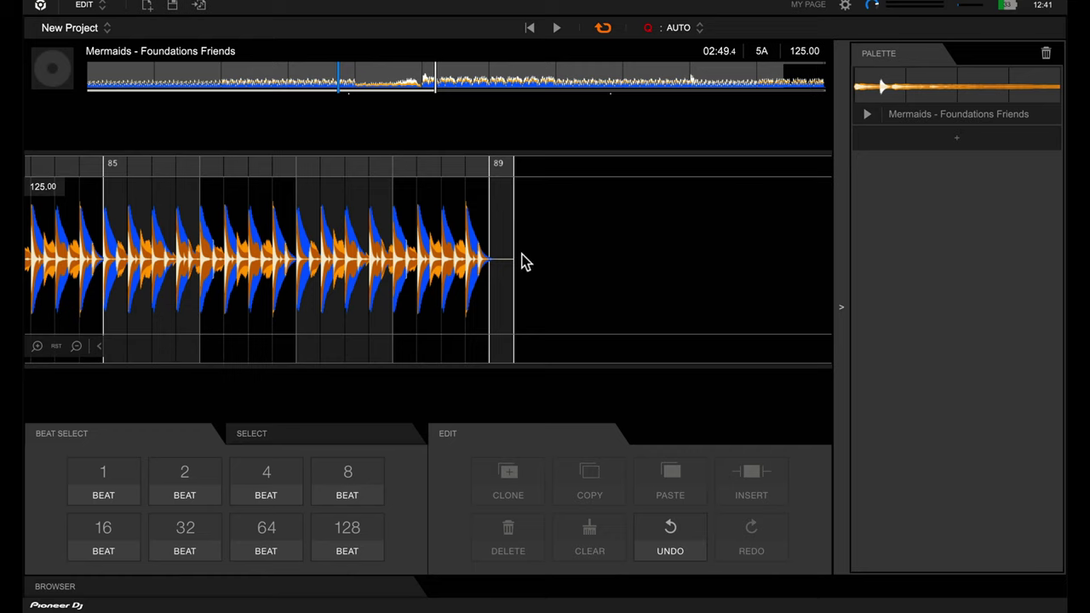
click(274, 246)
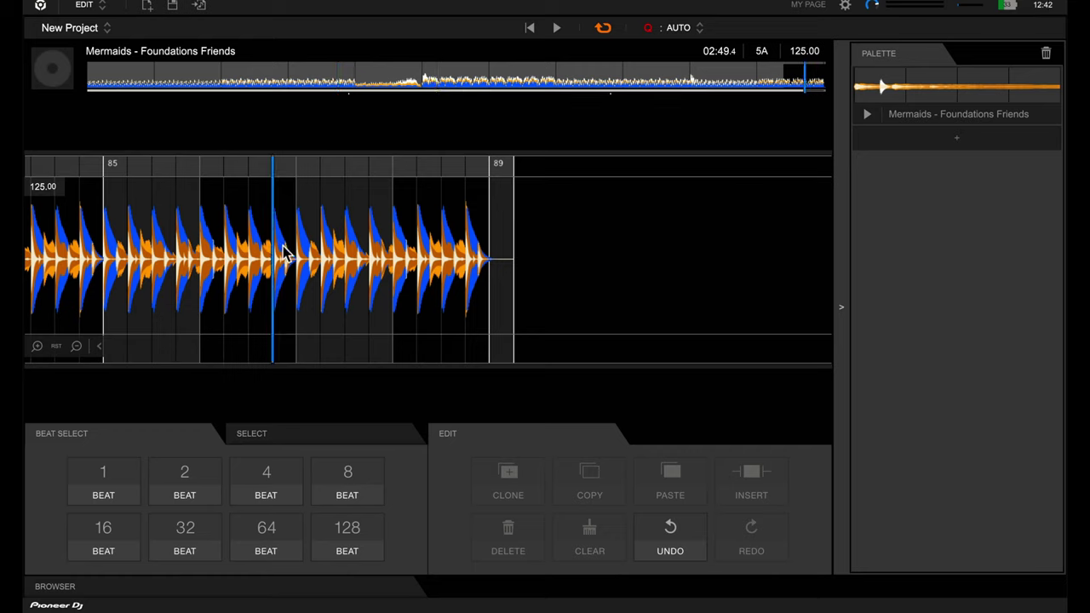
key(space)
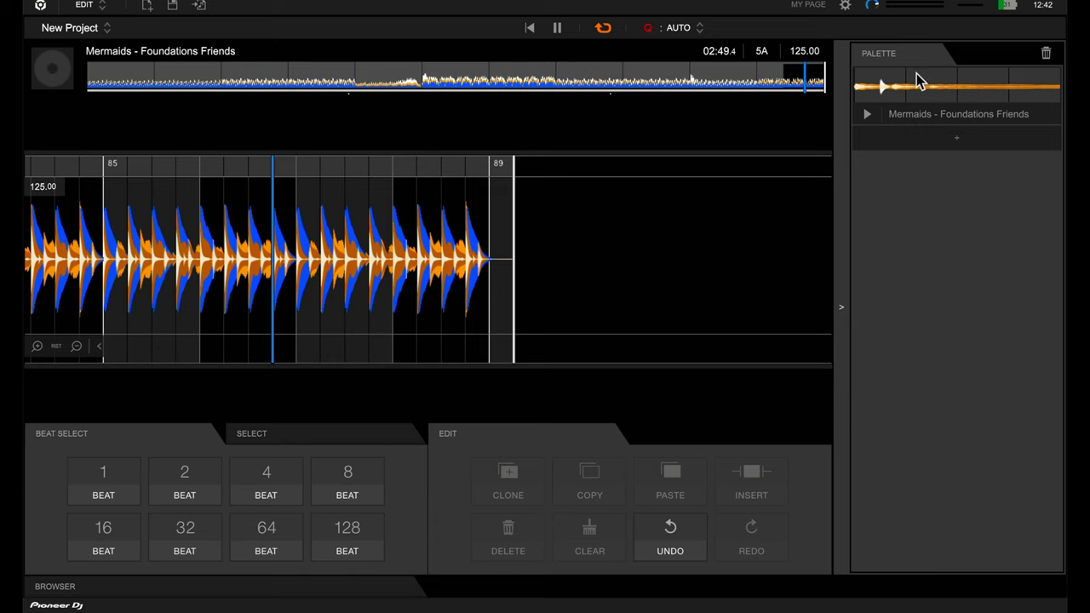
Drop the palette clip after bar 89, cancel the selection and return near bar 86
drag(918, 83, 496, 253)
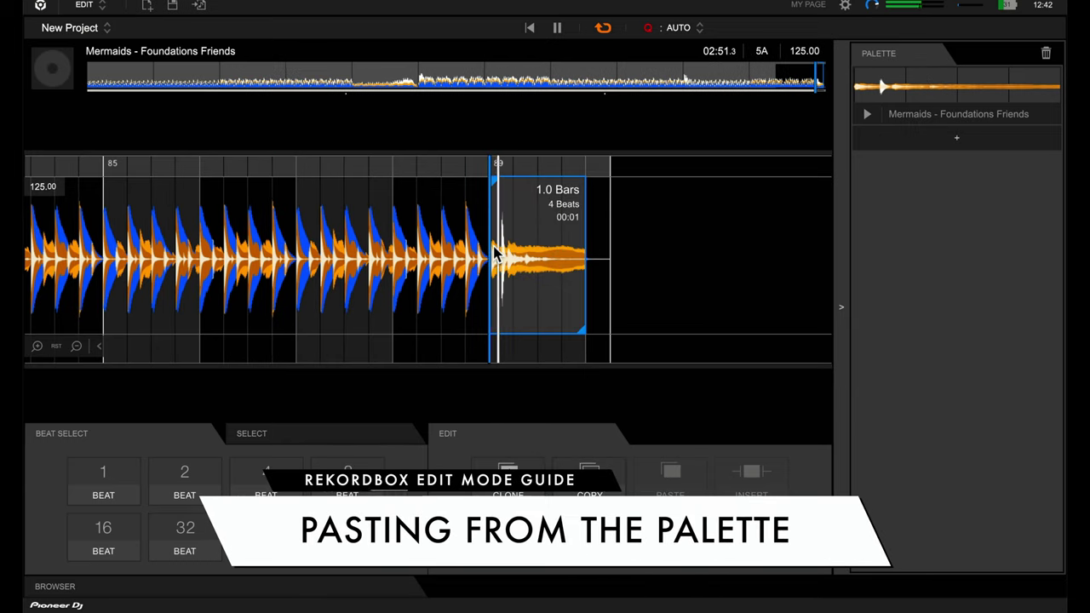
key(space)
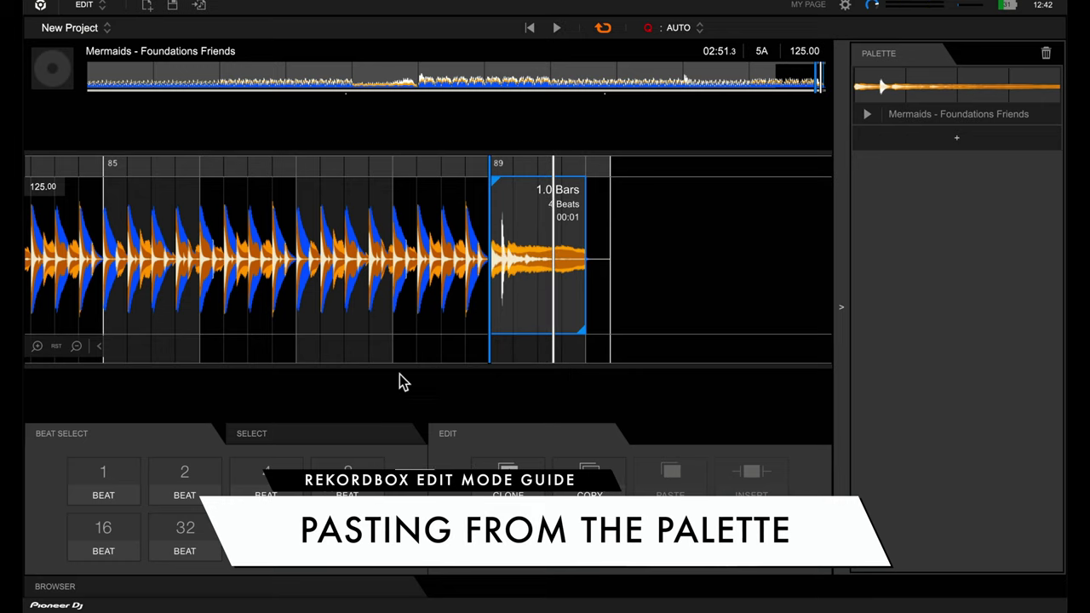
click(273, 438)
click(266, 476)
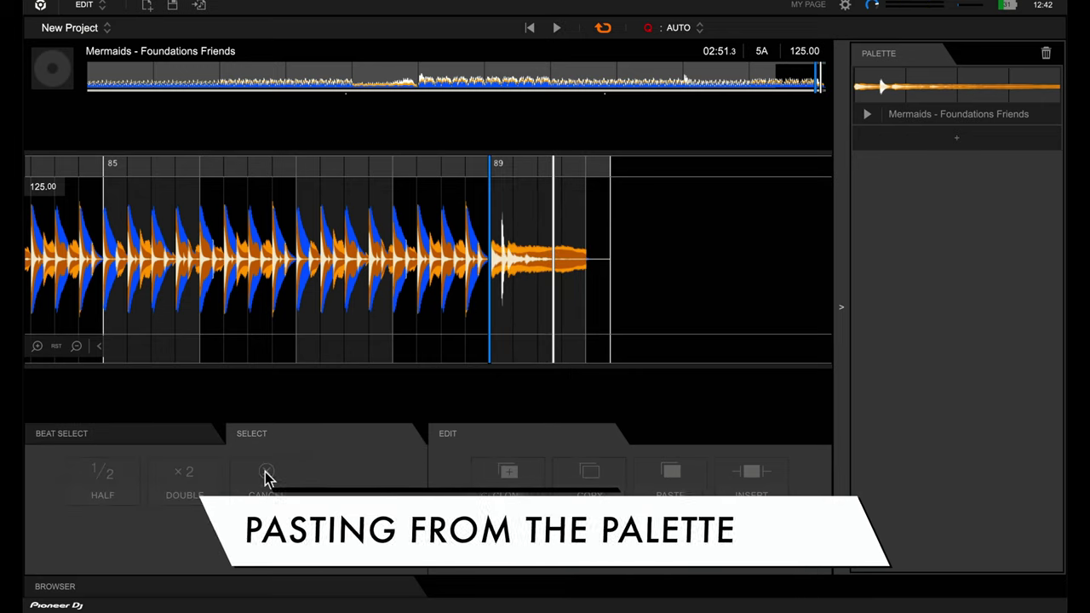
click(232, 253)
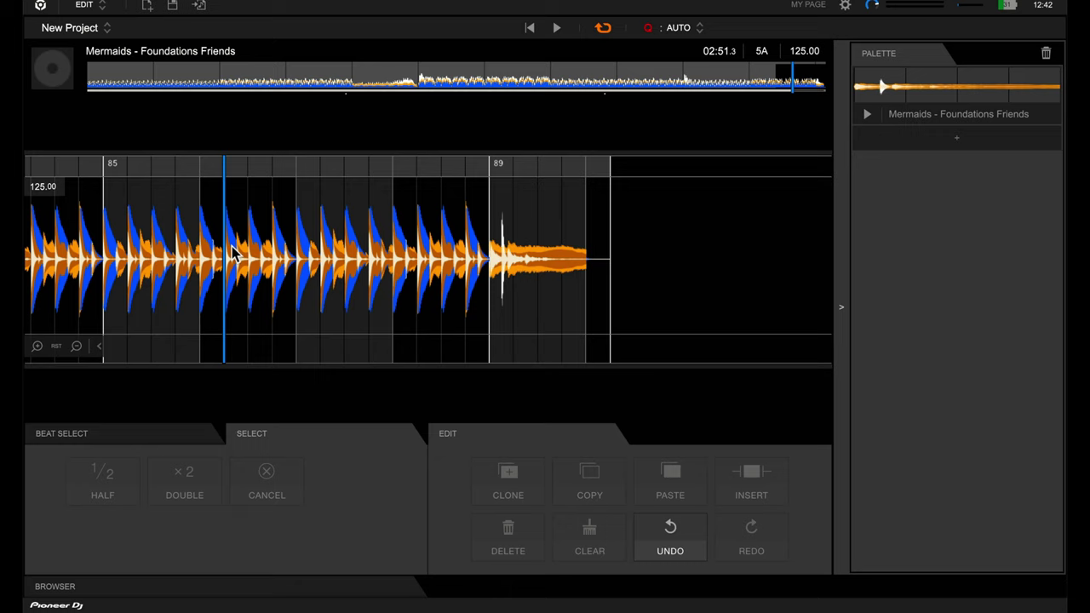
key(space)
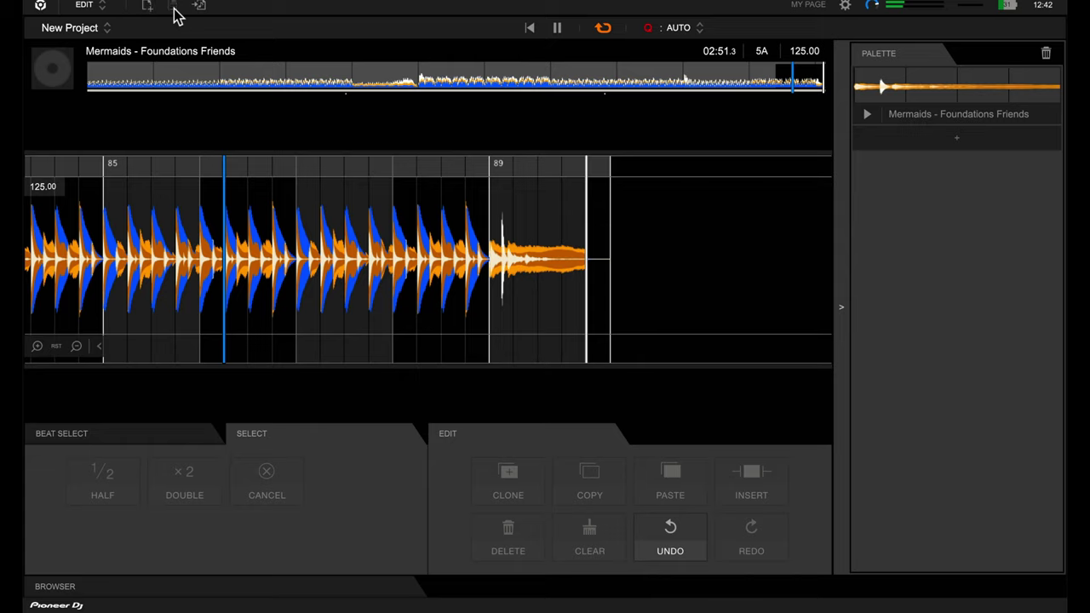
Save the project as Mermaids - Foundations Friends (Edit) and check the saved-projects list
click(173, 7)
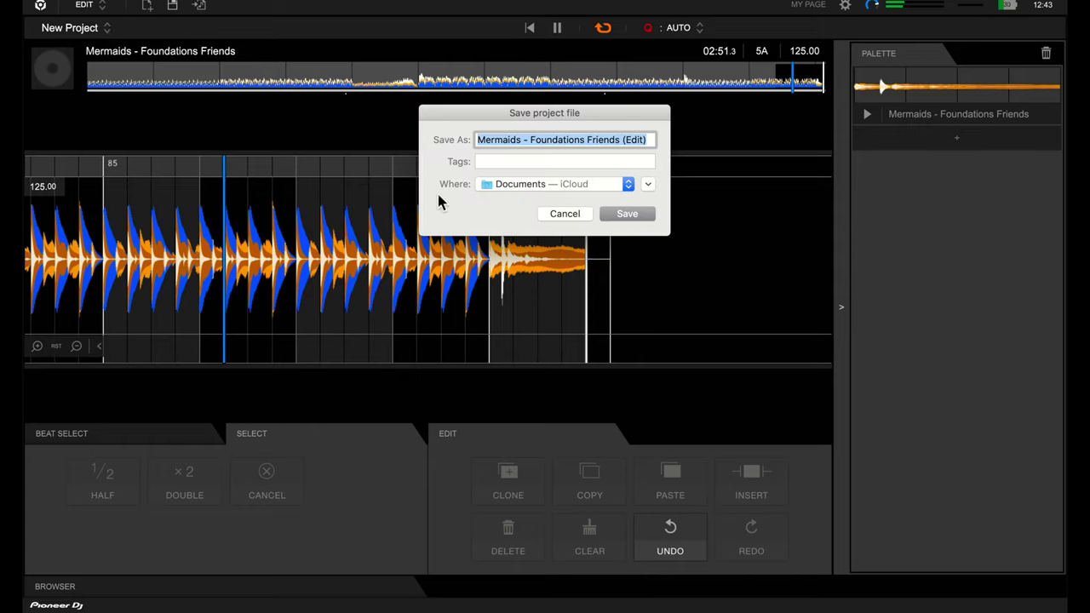
click(621, 215)
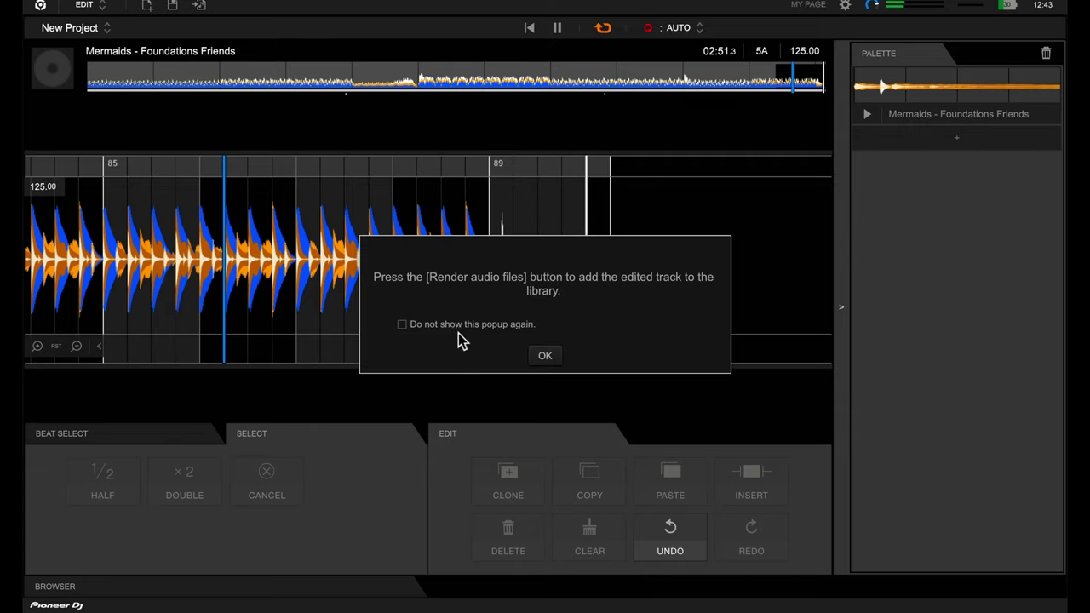
click(543, 357)
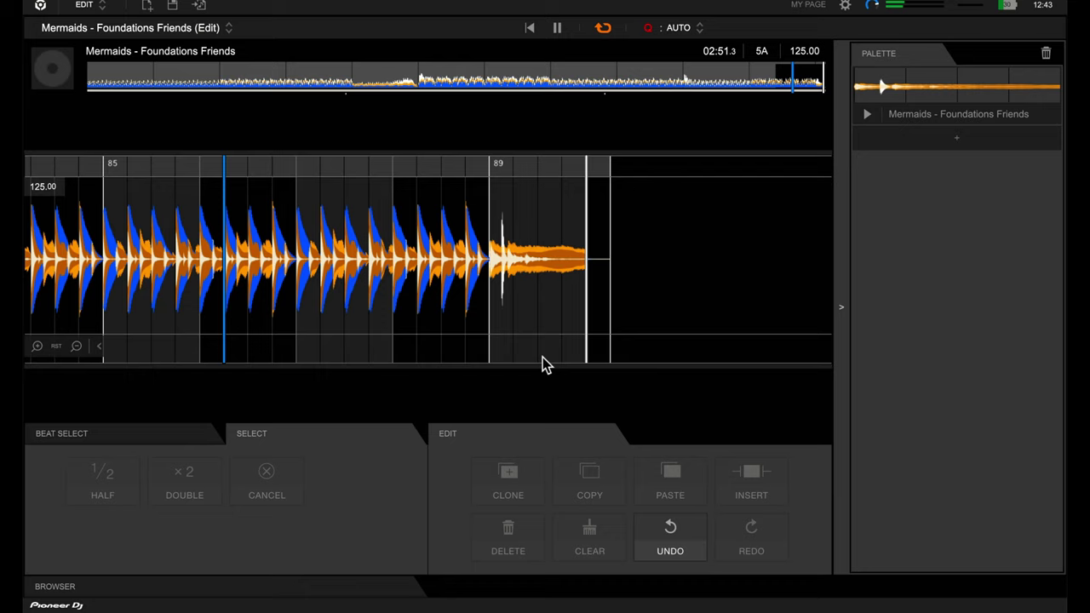
click(228, 28)
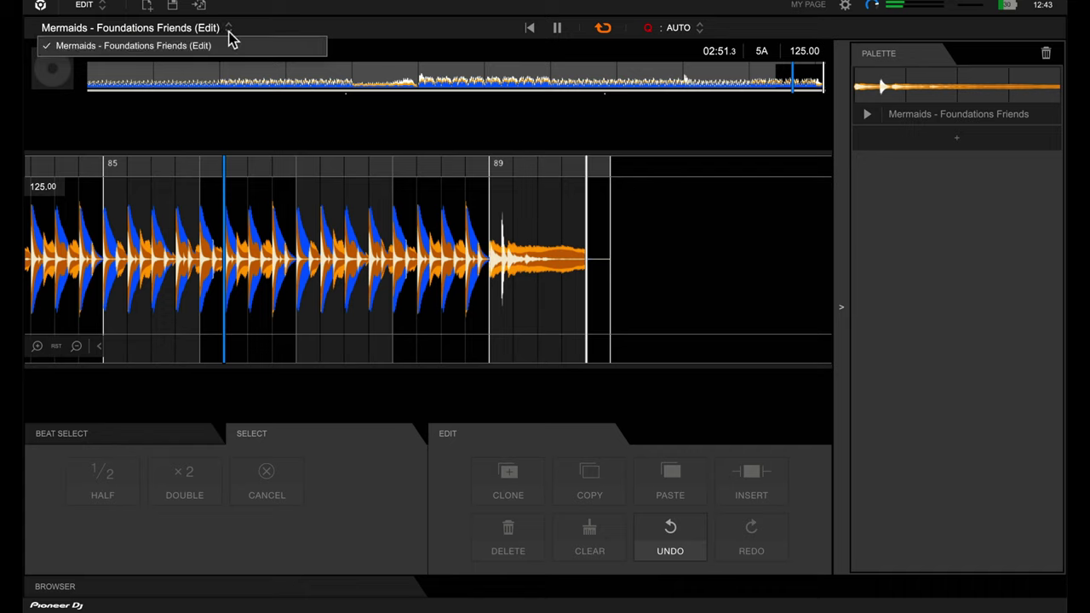
click(229, 34)
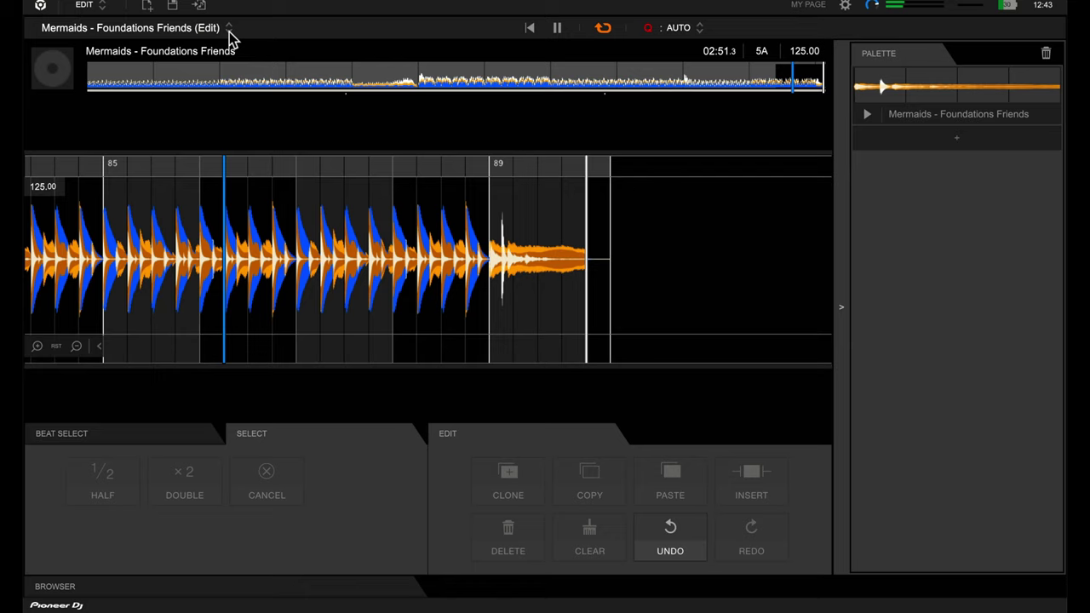
click(229, 34)
click(229, 34)
Render the edited track as a .WAV file at 44.1 kHz to the desktop
click(201, 6)
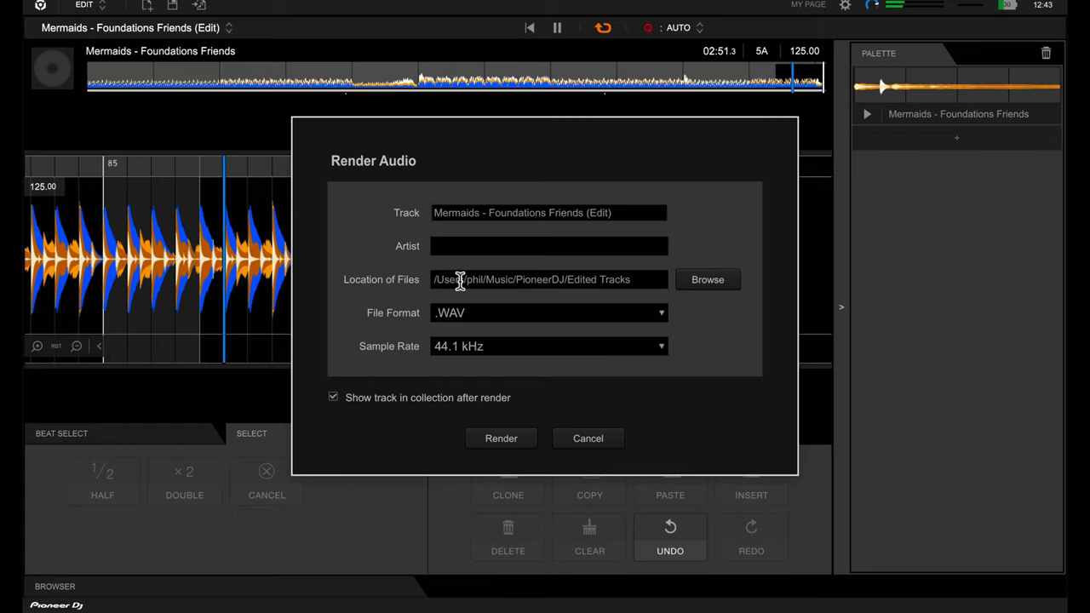
click(592, 322)
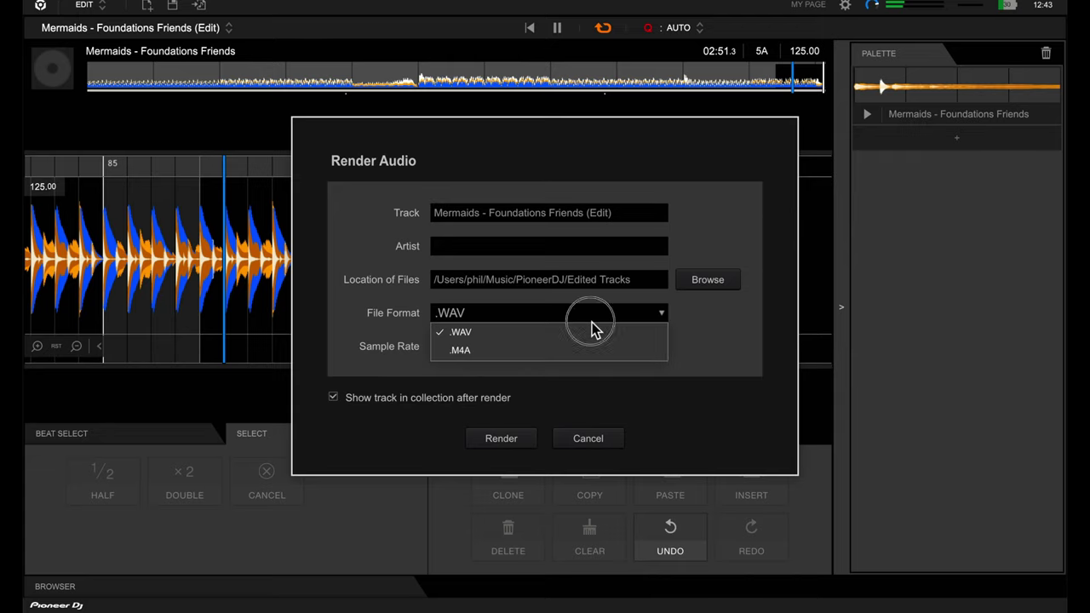
click(592, 322)
click(592, 349)
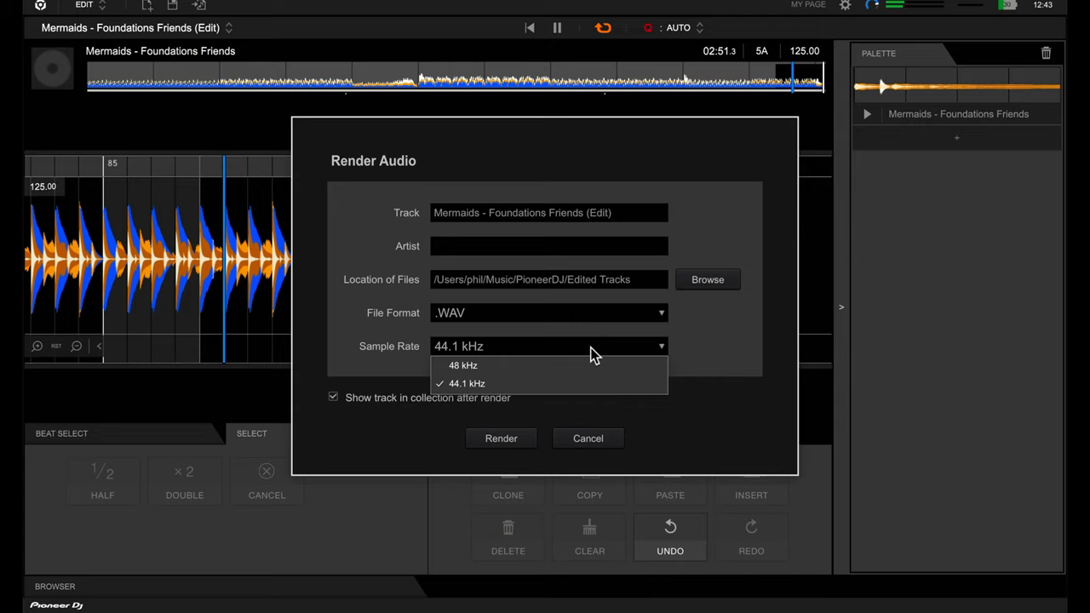
click(593, 352)
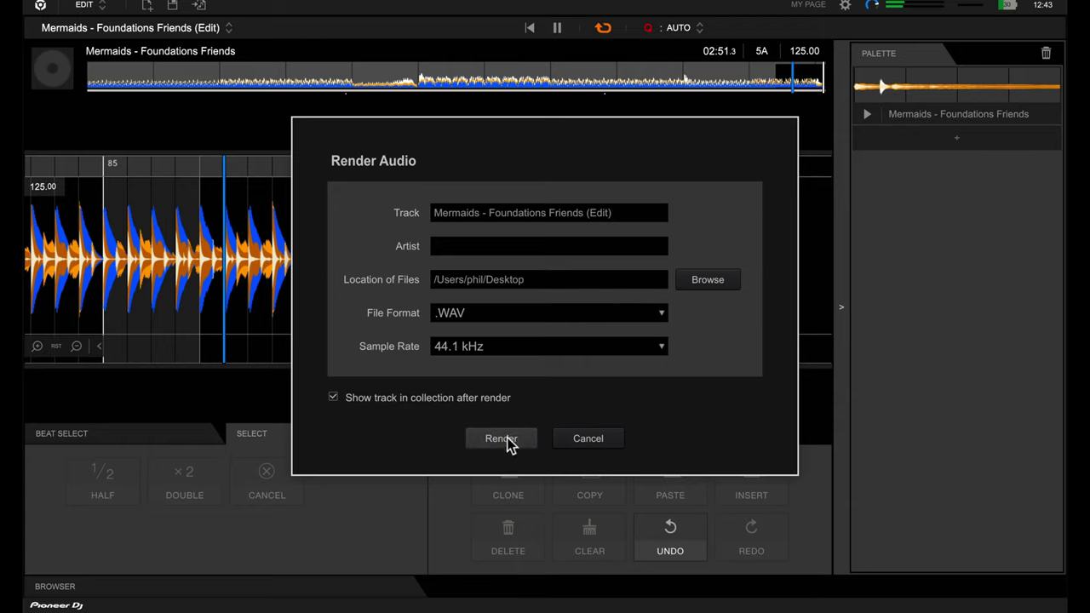
click(501, 438)
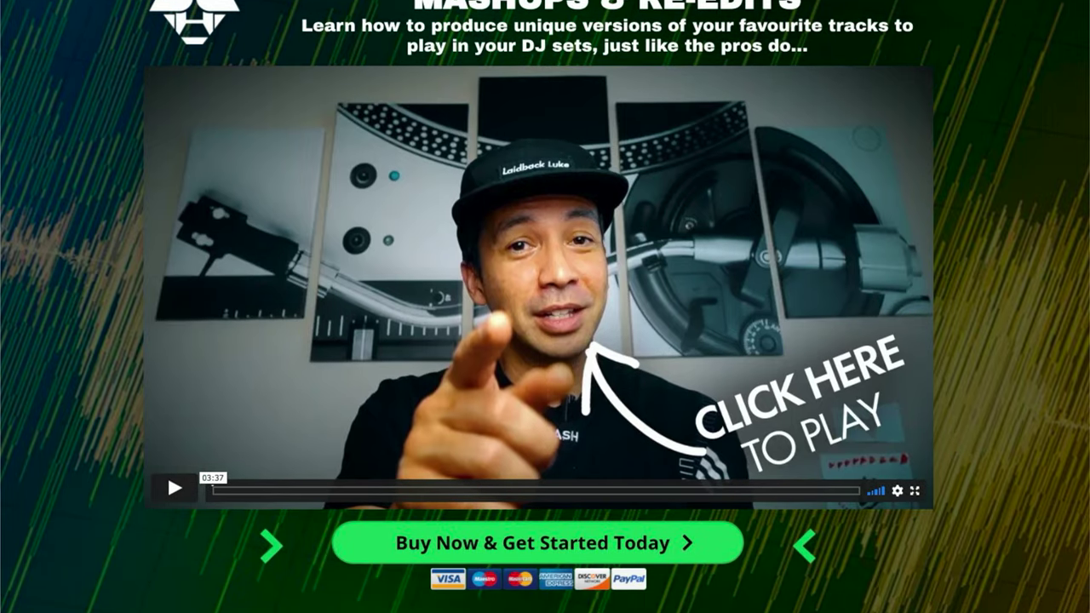
Scroll down the Mashups & Re-Edits course page to the 'Some of the new skills you'll learn' list
scroll(545, 307, down, 5)
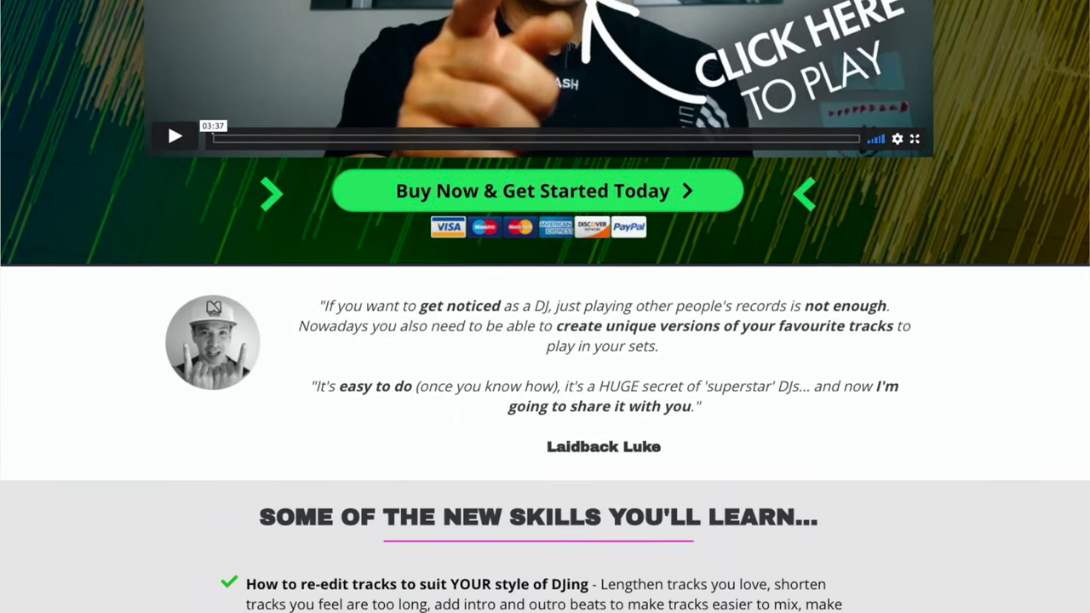
scroll(545, 306, down, 5)
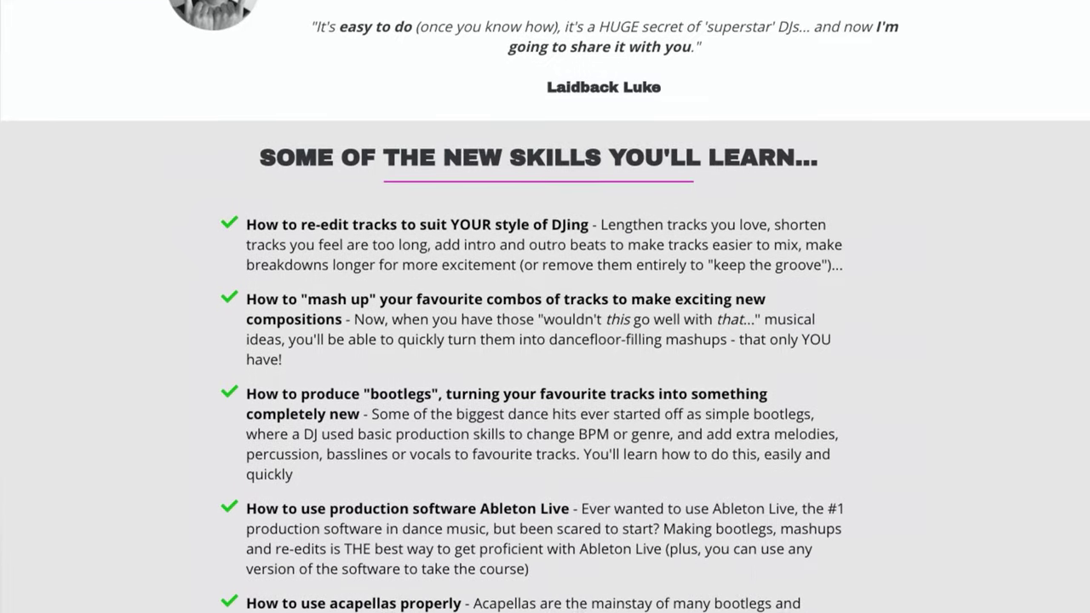
scroll(545, 307, down, 3)
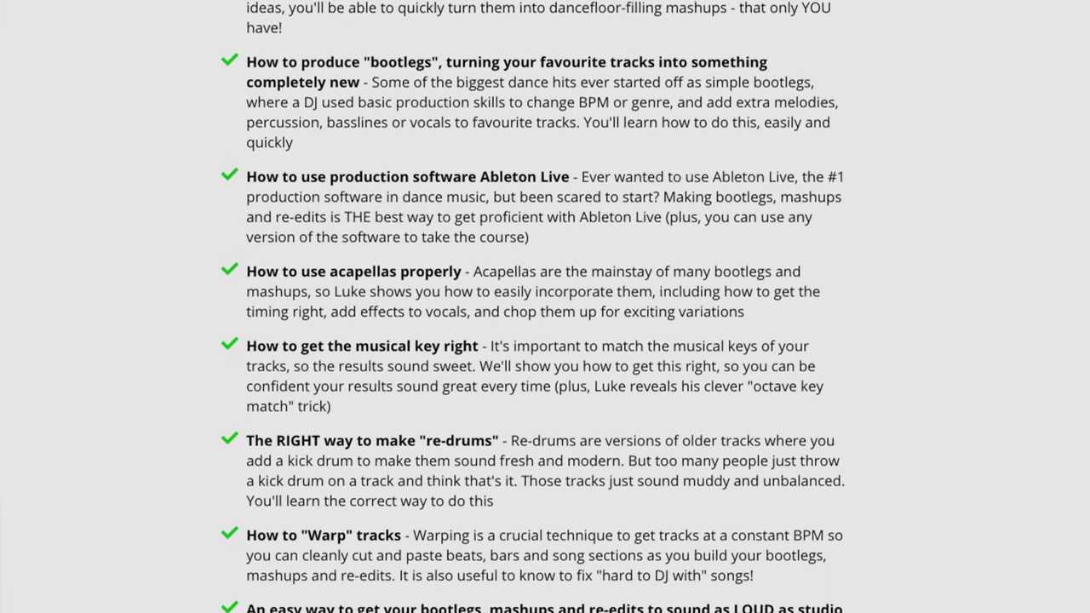